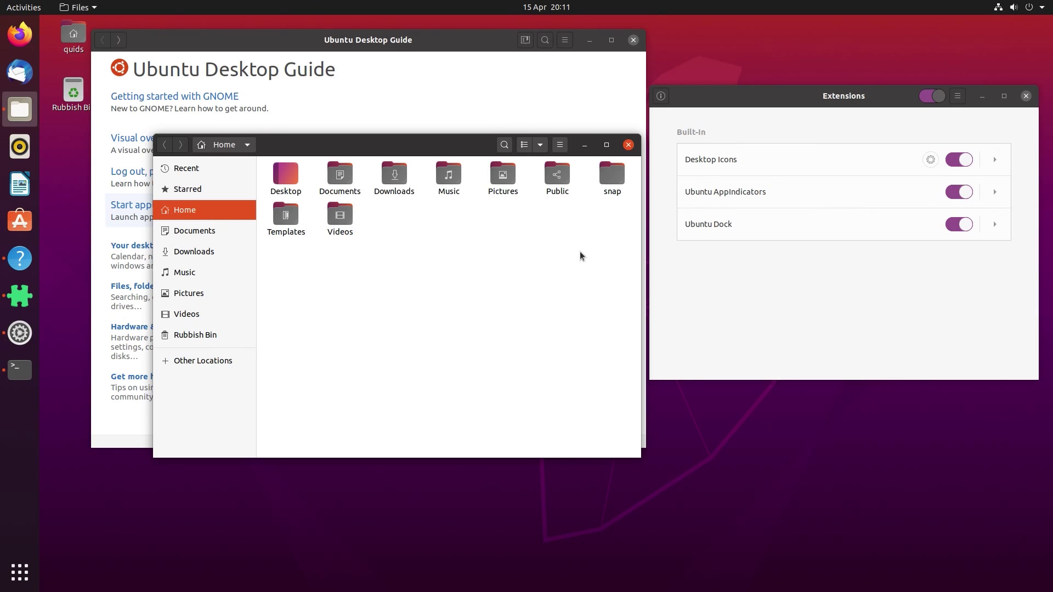
- Minimize the Files, desktop guide and terminal windows to bring Settings' Appearance page forward
left_click(585, 145)
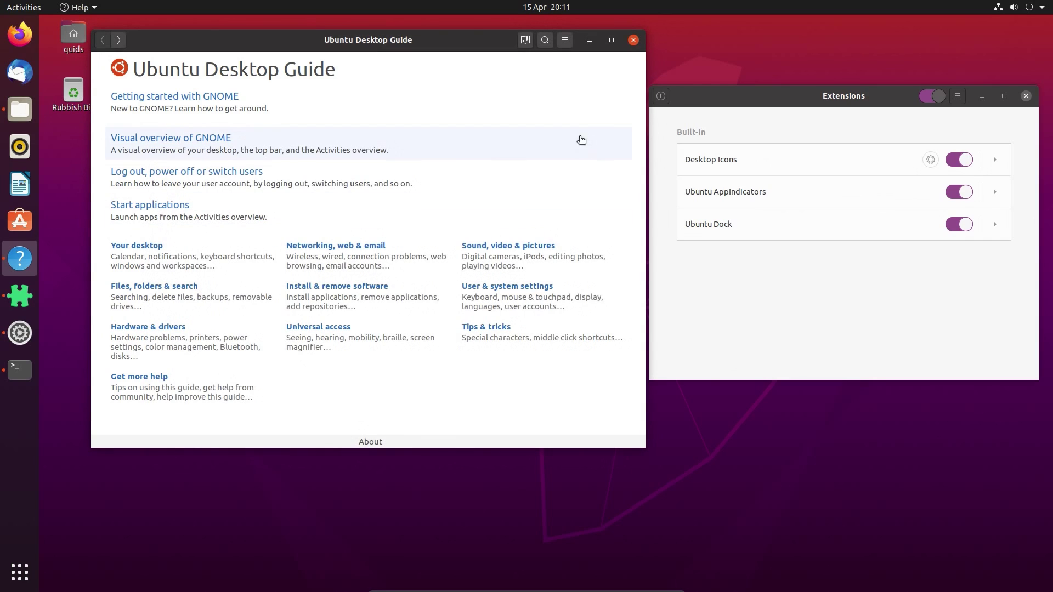
left_click(591, 41)
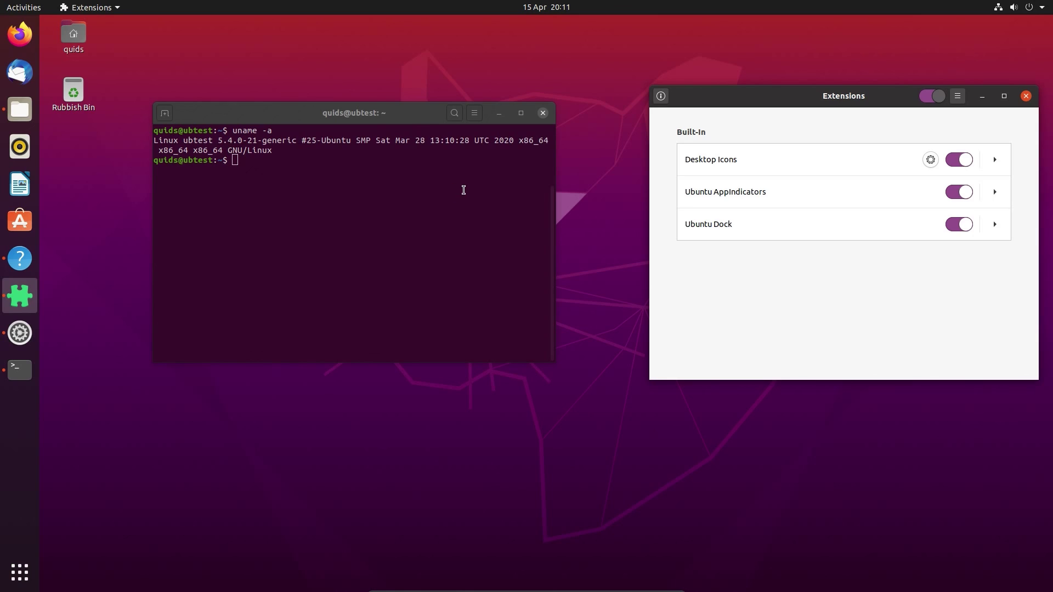
left_click(500, 114)
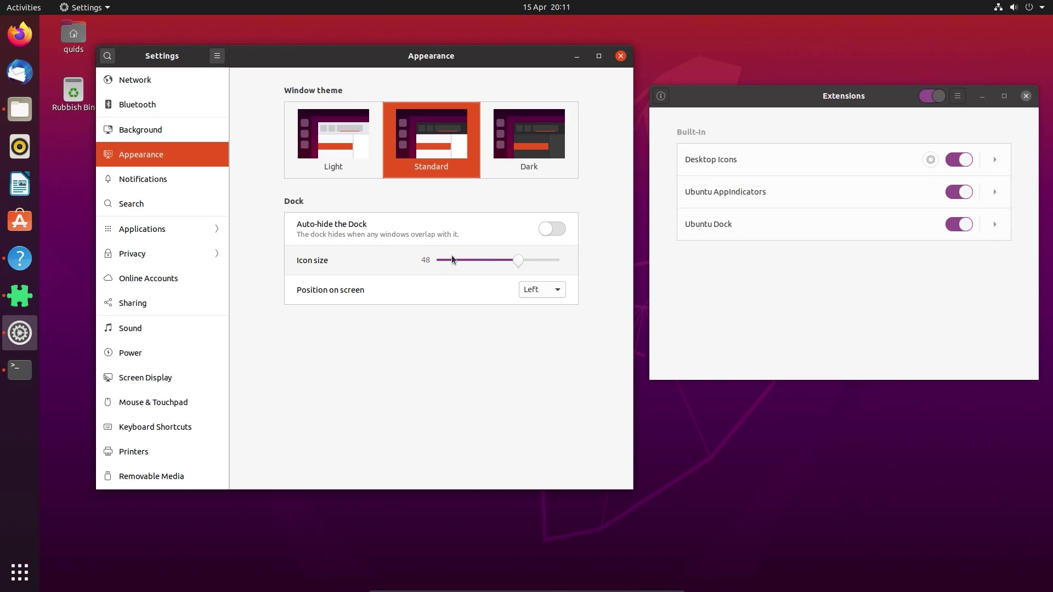
left_click(358, 159)
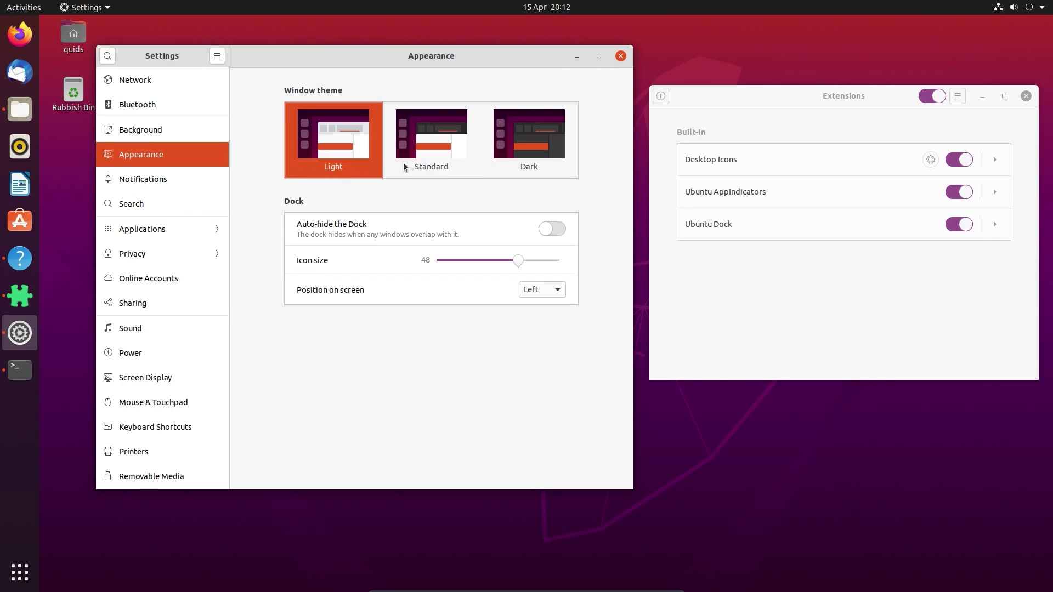
left_click(436, 159)
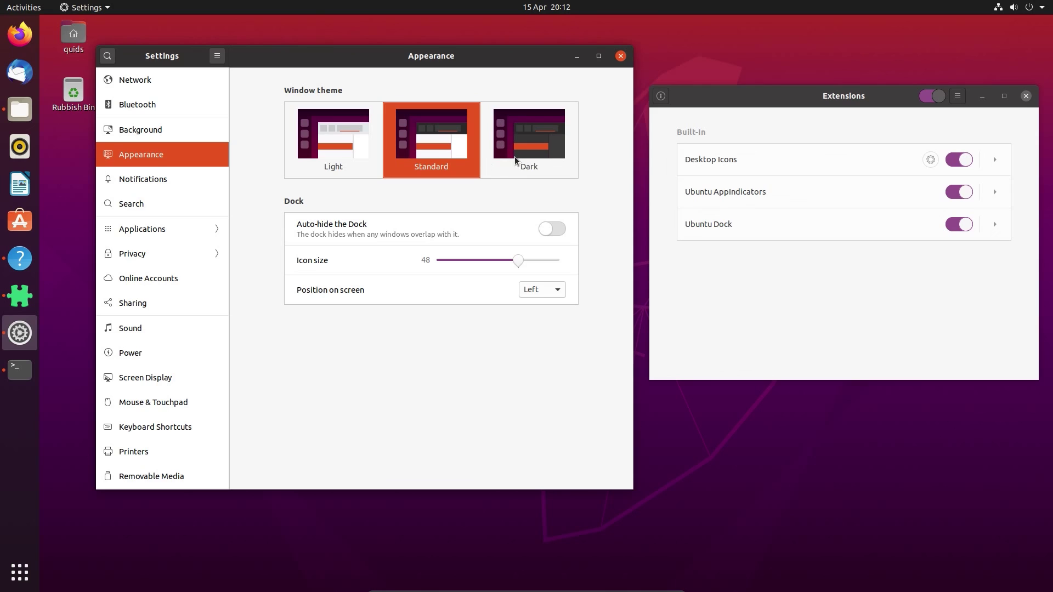
left_click(514, 158)
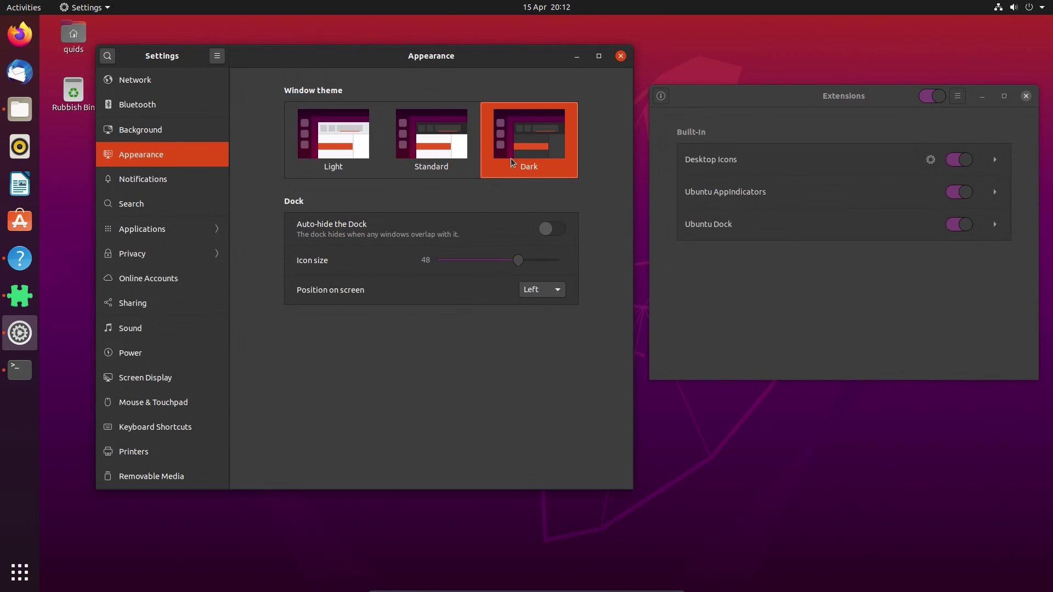
left_click(447, 159)
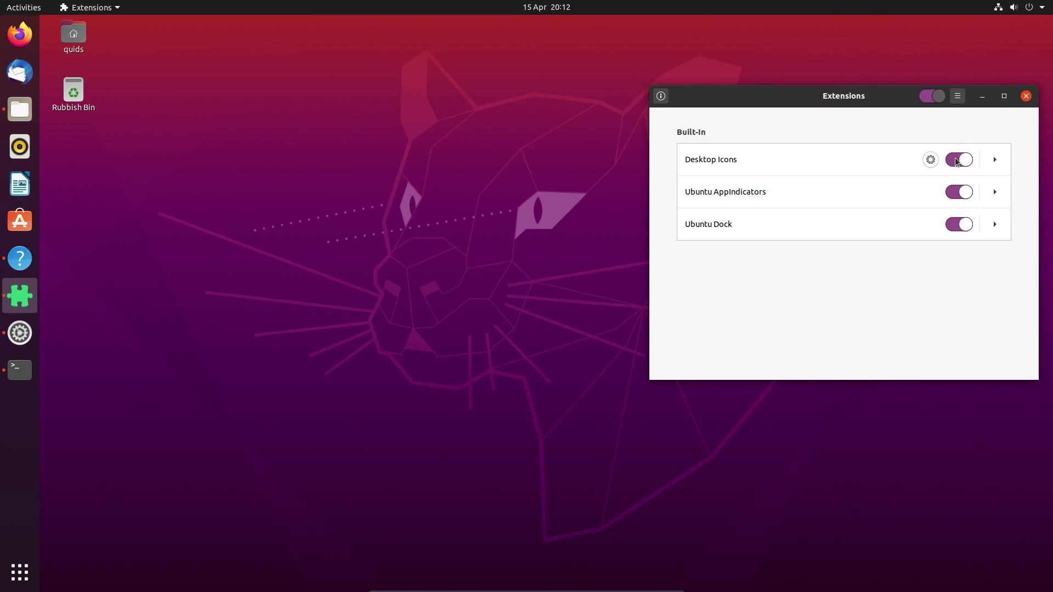
- Switch off Desktop Icons, re-enable the briefly toggled AppIndicators and Ubuntu Dock, and peek at Desktop Icons settings
left_click(957, 160)
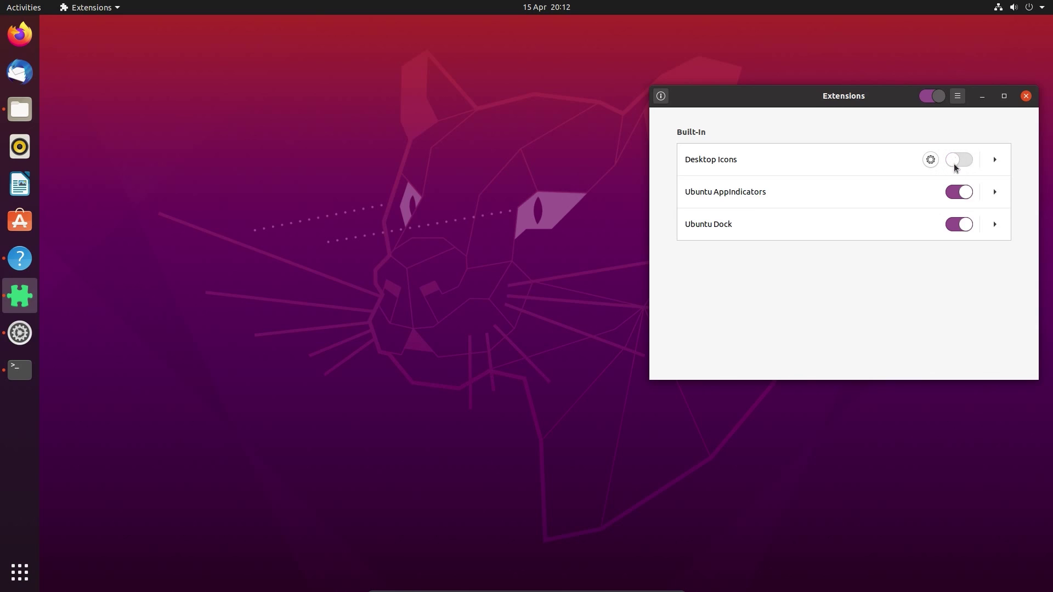
left_click(957, 192)
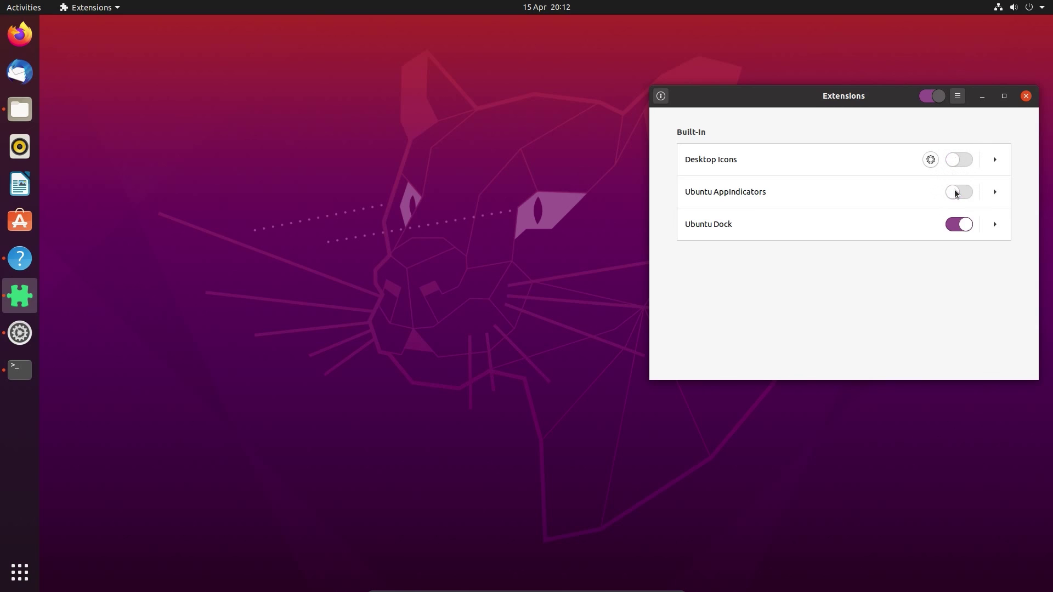
left_click(955, 230)
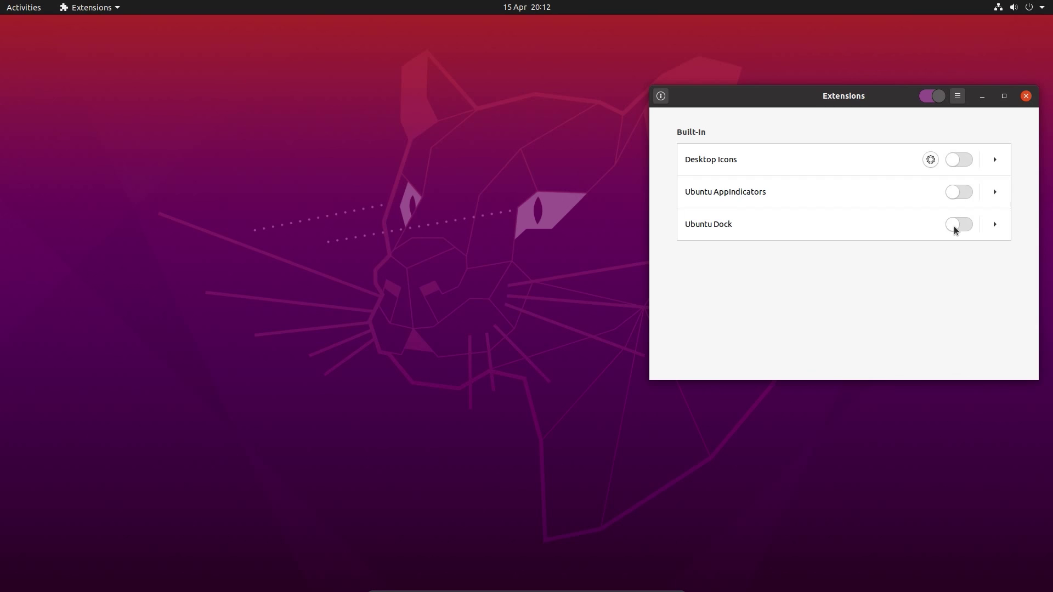
left_click(955, 229)
left_click(991, 224)
left_click(991, 224)
left_click(958, 192)
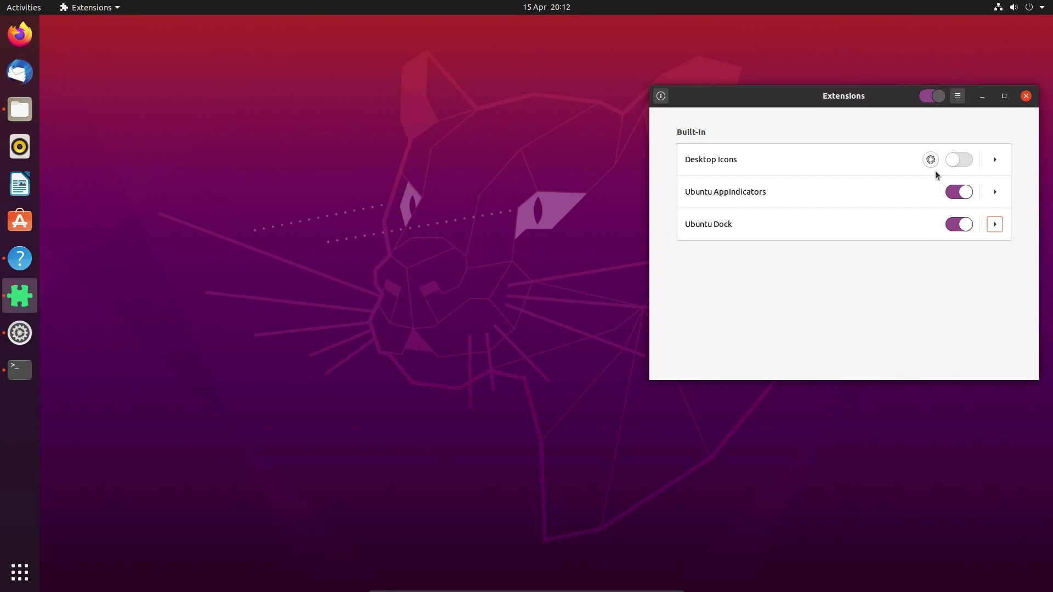
left_click(931, 164)
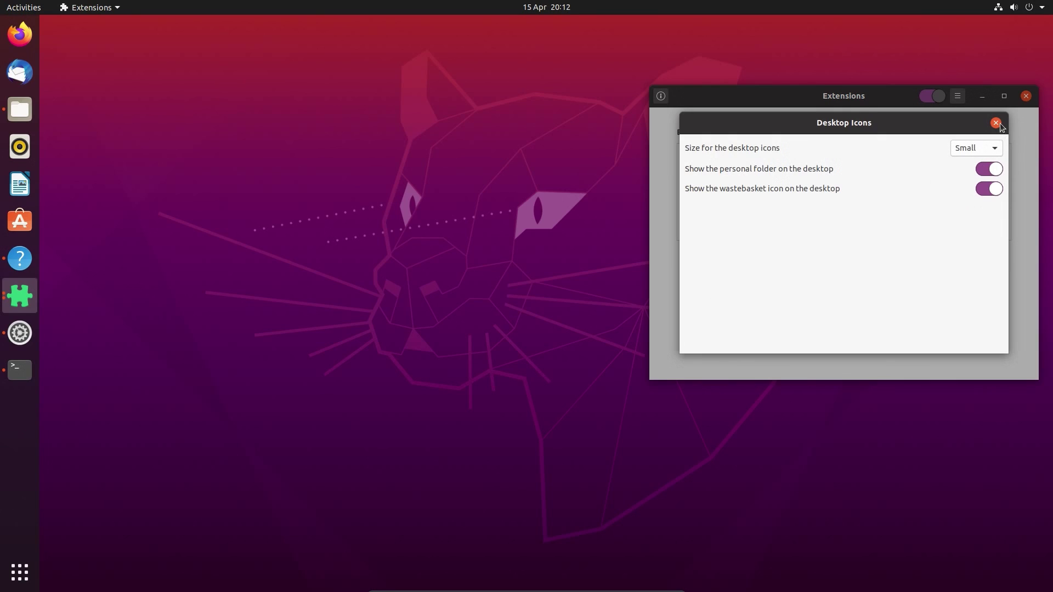
left_click(997, 123)
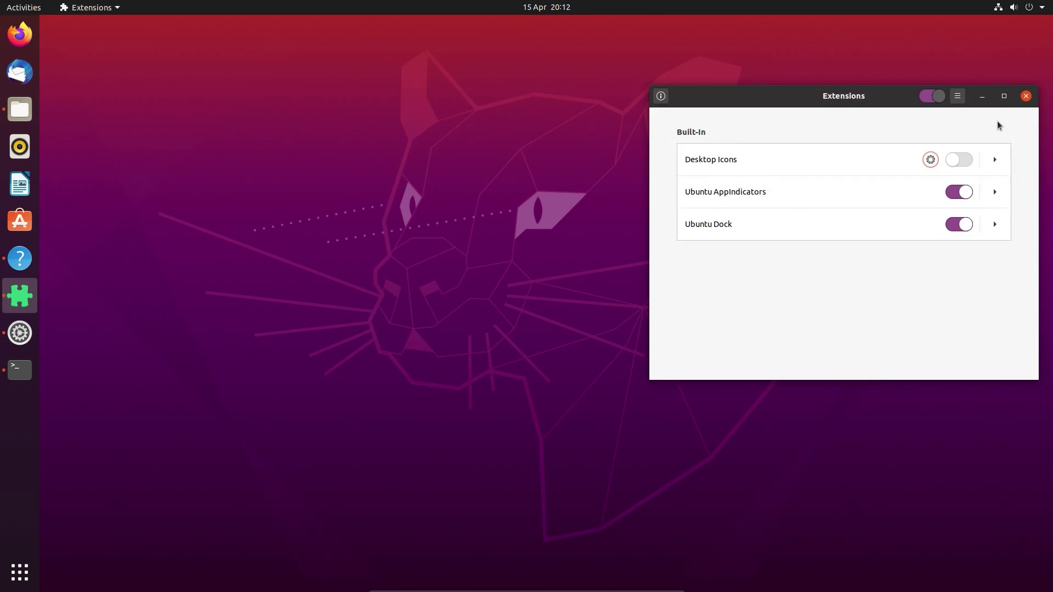
left_click(1027, 96)
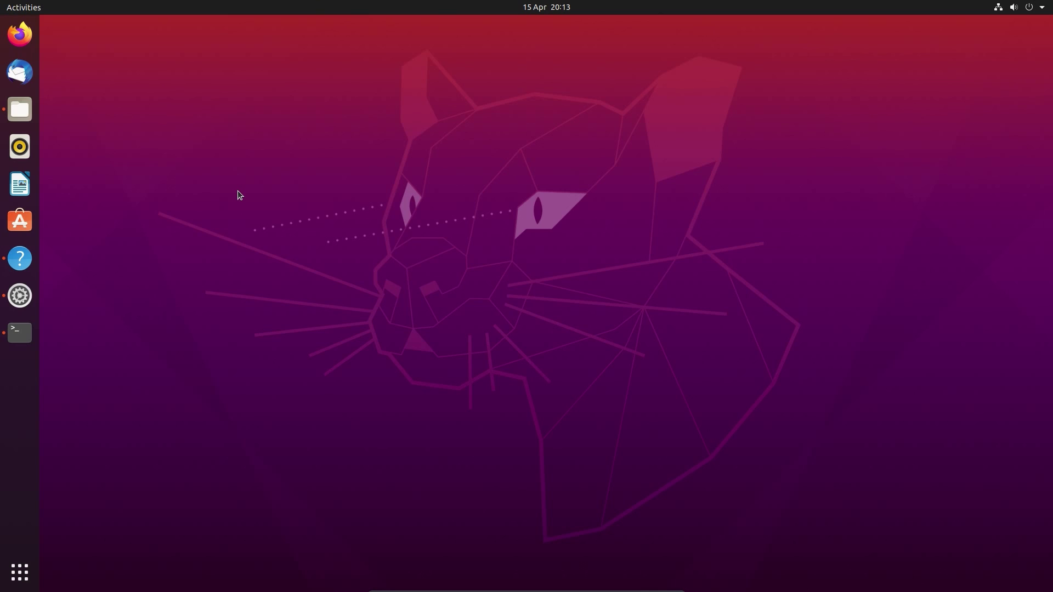
left_click(24, 187)
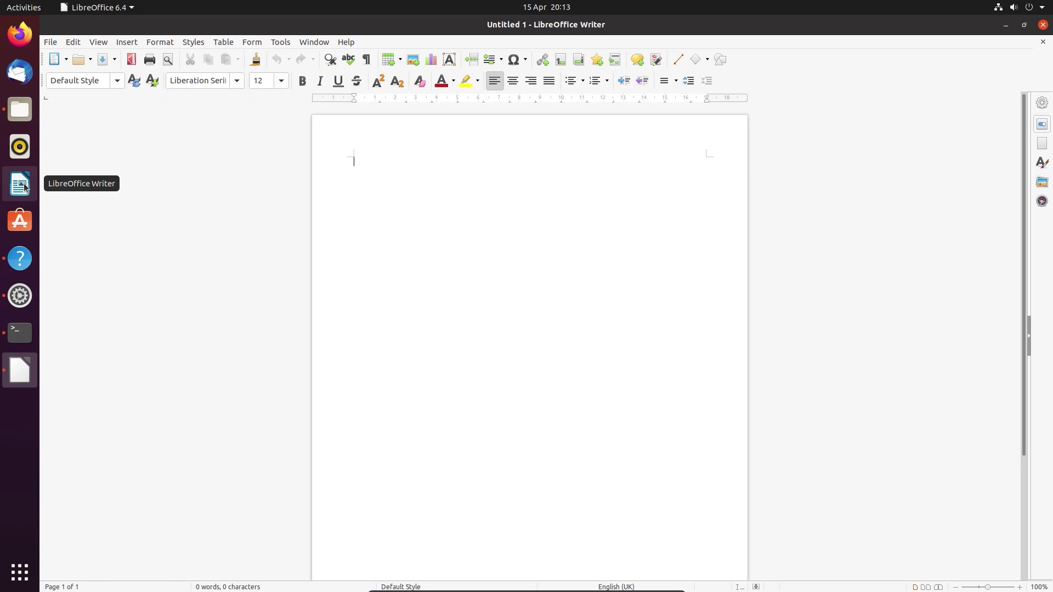
left_click(99, 43)
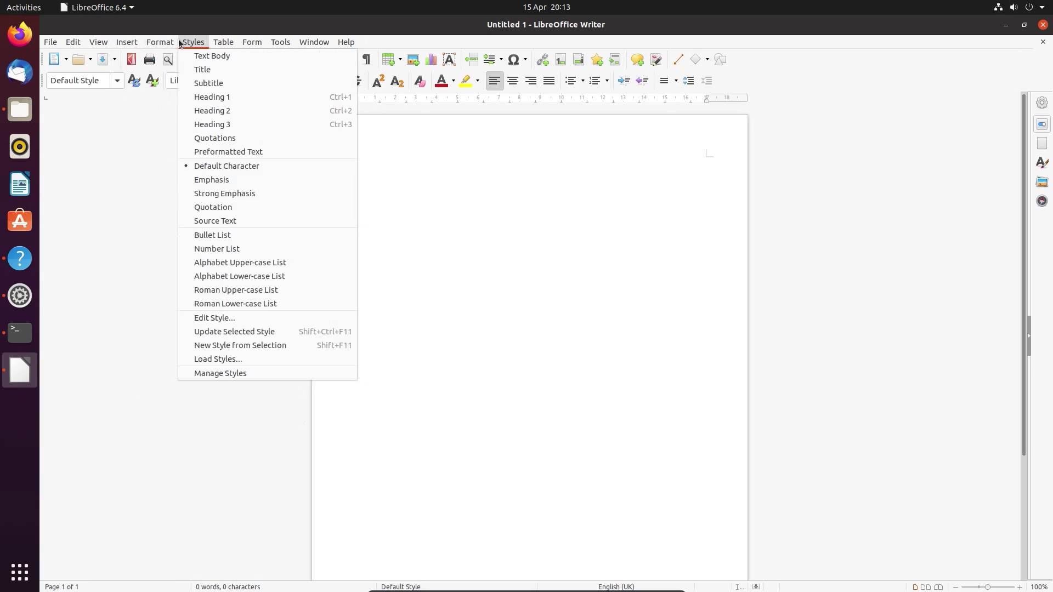
mouse_move(315, 43)
left_click(611, 29)
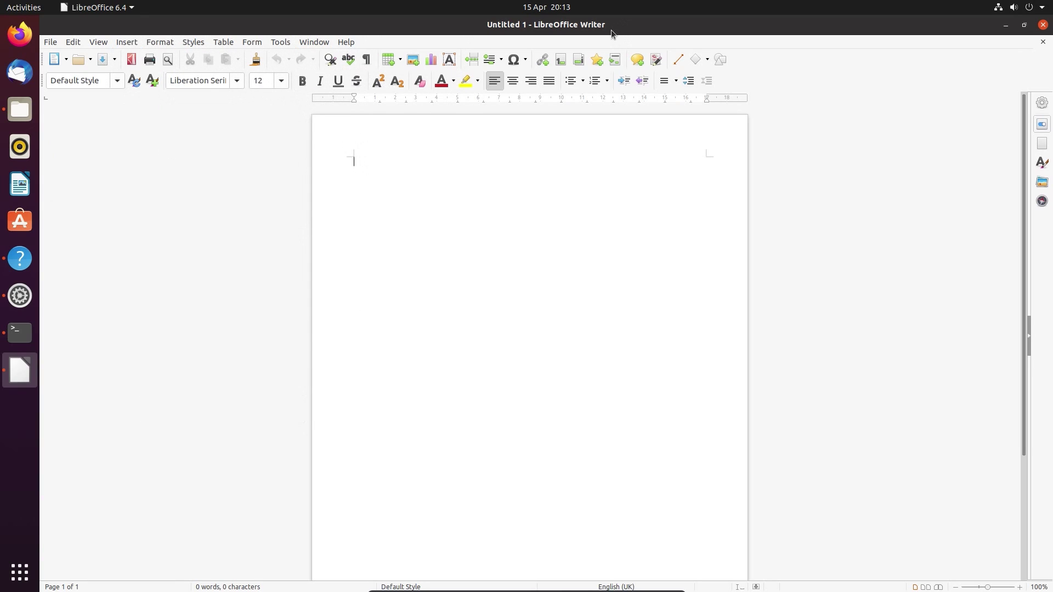
left_click(1043, 25)
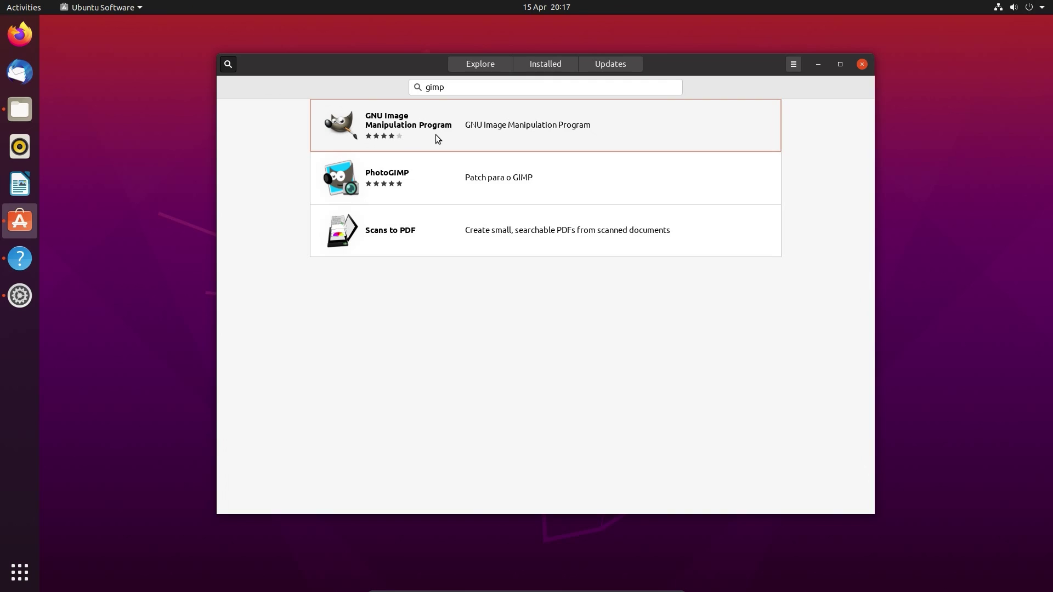
- Open the GNU Image Manipulation Program search result and scroll through its details page
left_click(437, 135)
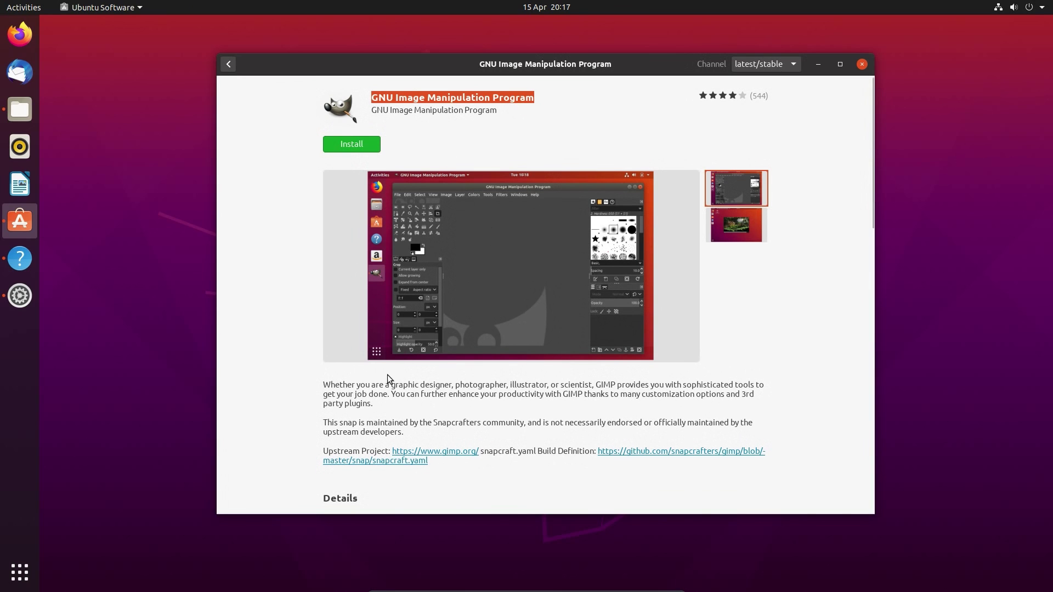
scroll(387, 378, "down", 3)
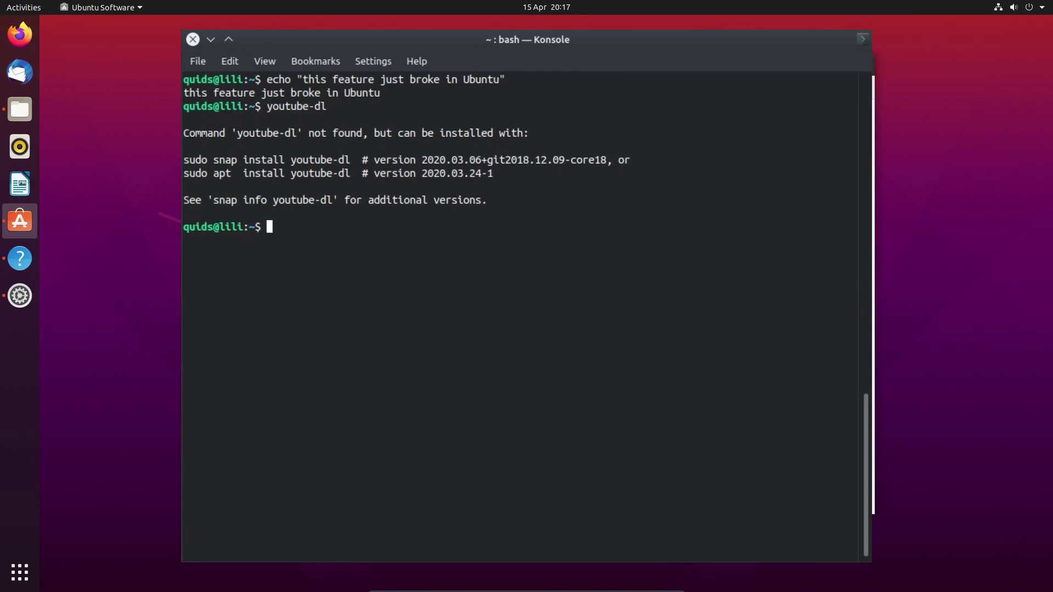
- Run chromium-bsu and krita to see their not-found install suggestions, then select snap-store in the snap list
type("chromium-bsu")
key("Return")
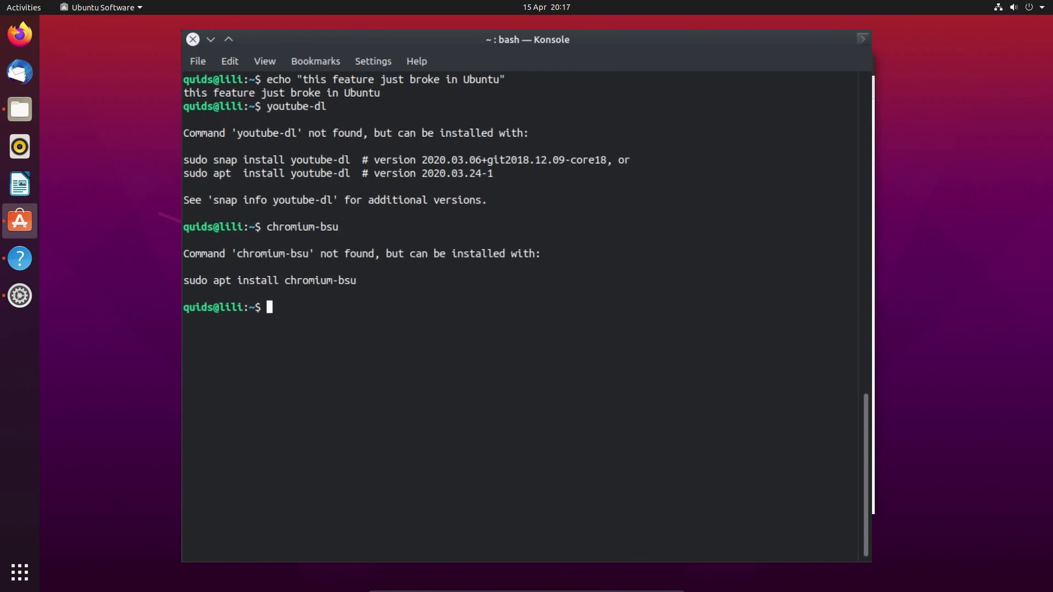
type("krita")
key("Return")
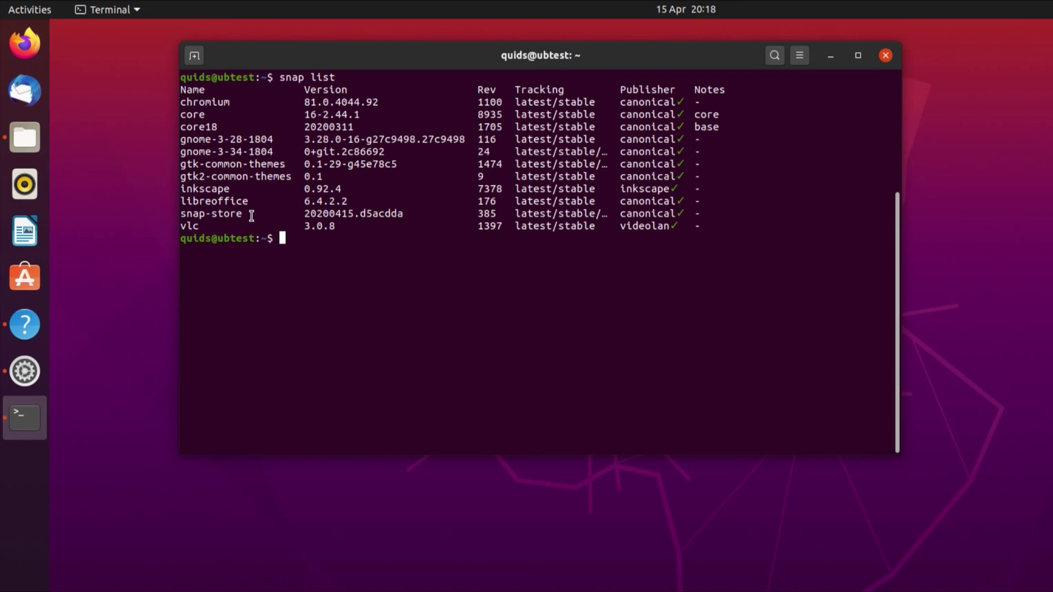
left_click_drag(254, 215, 181, 214)
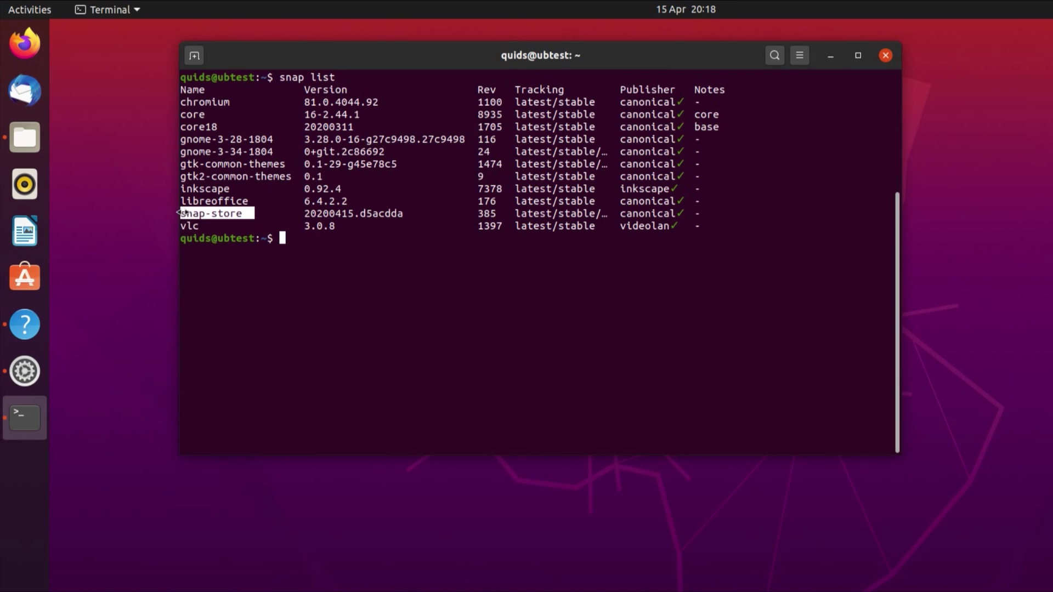
left_click(263, 256)
double_click(227, 103)
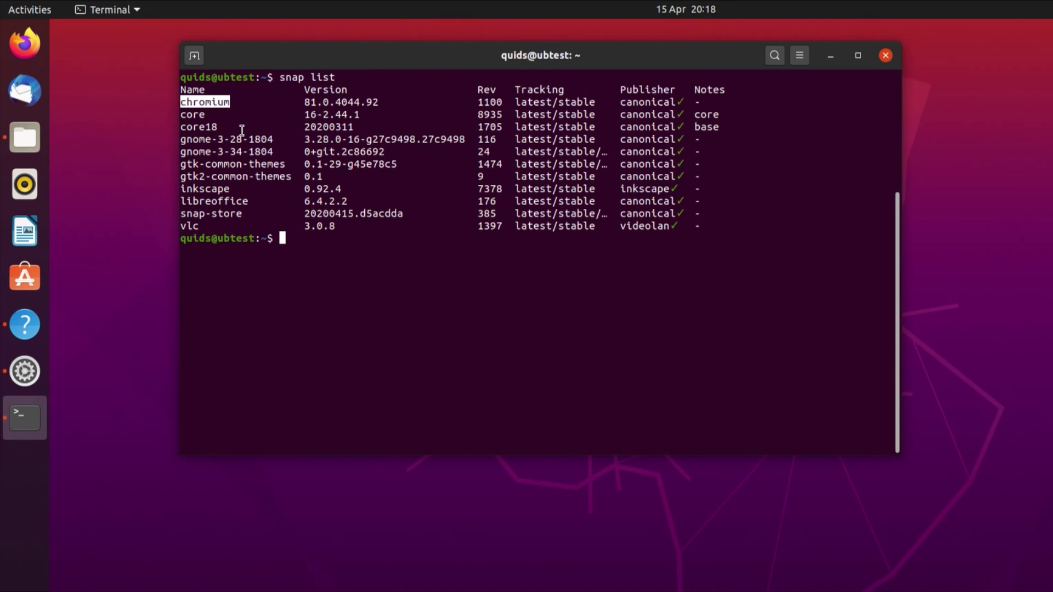
left_click(236, 118)
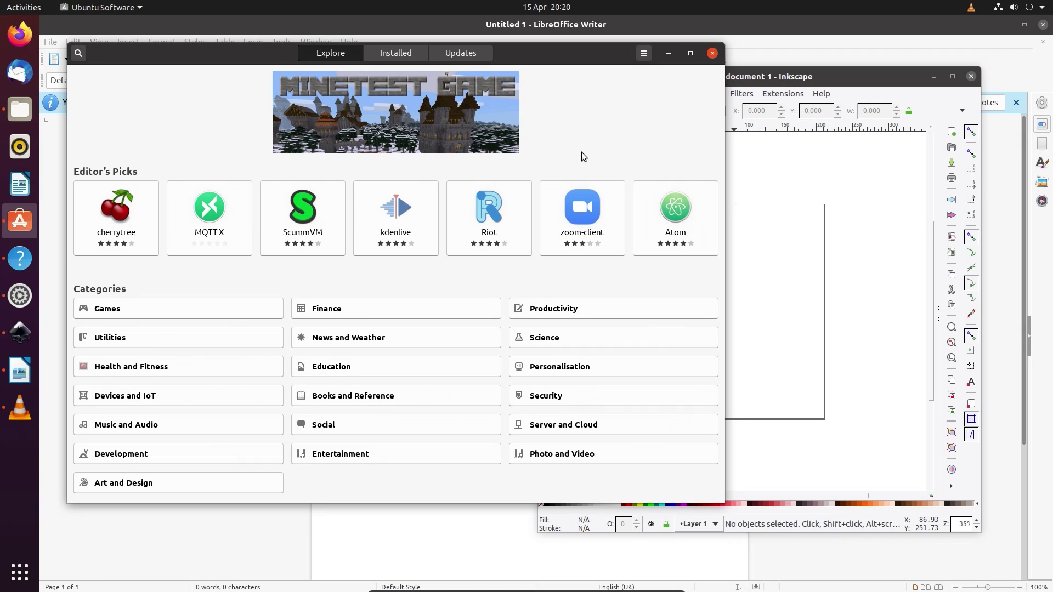
- Close Ubuntu Software and browse Inkscape's path operations list
left_click(713, 54)
left_click(692, 77)
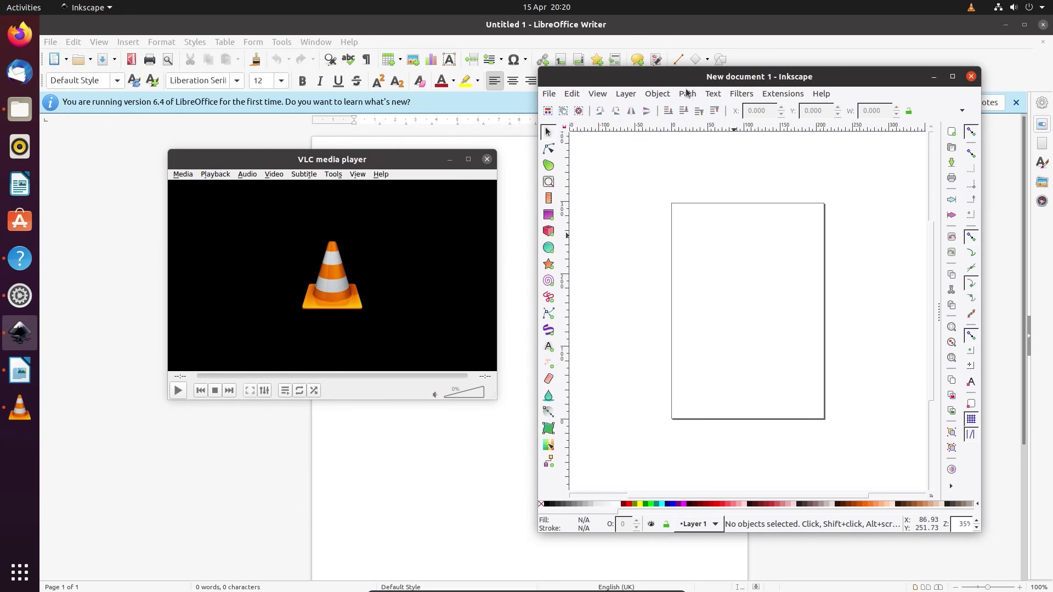
left_click(687, 94)
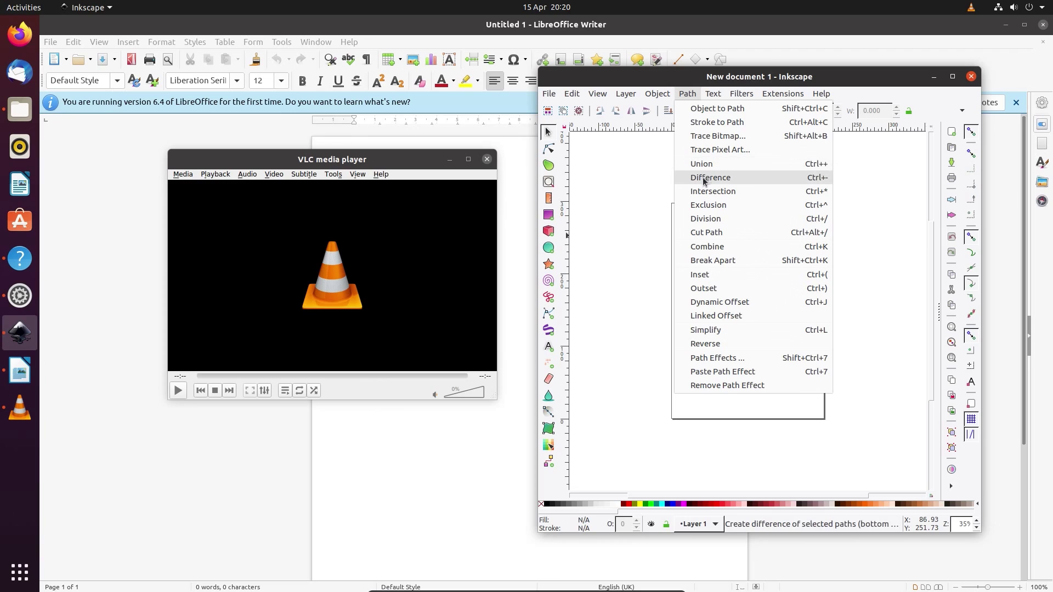
left_click(654, 192)
- Bring the Untitled 1 Writer document forward and look through its Table menu
left_click(334, 44)
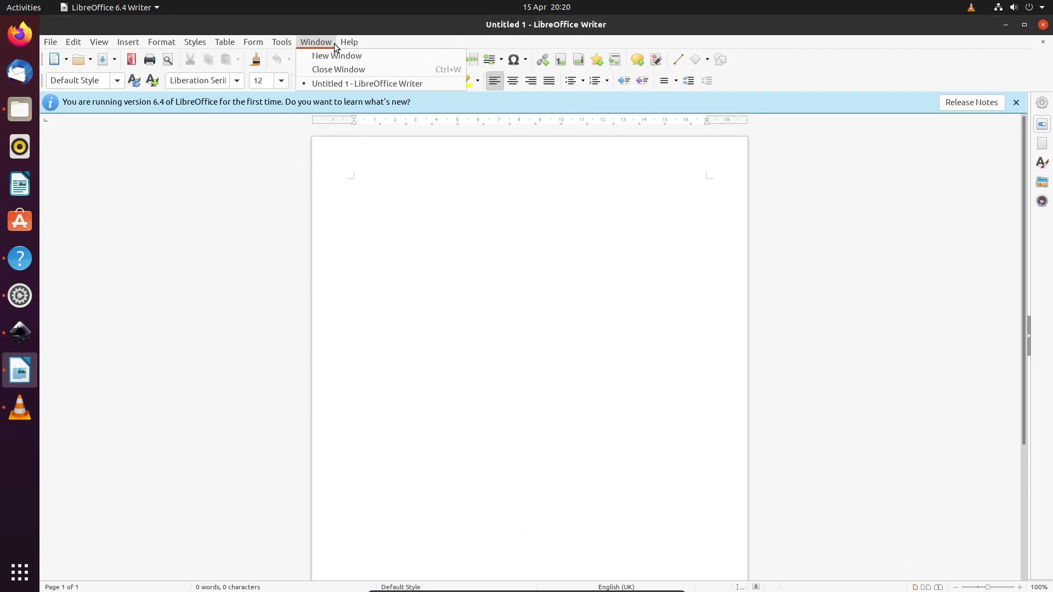
mouse_move(271, 44)
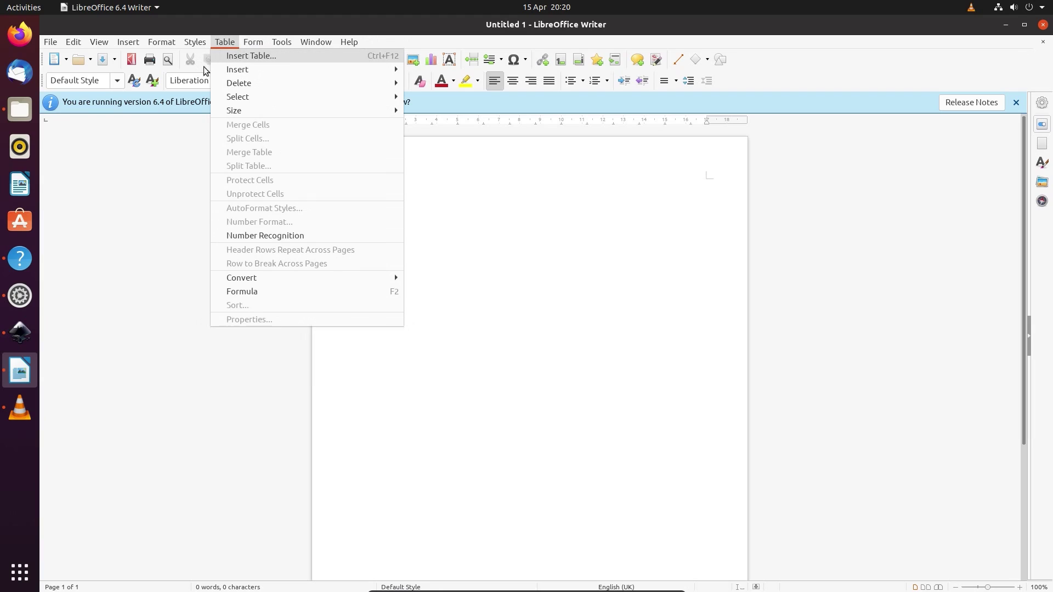
left_click(143, 237)
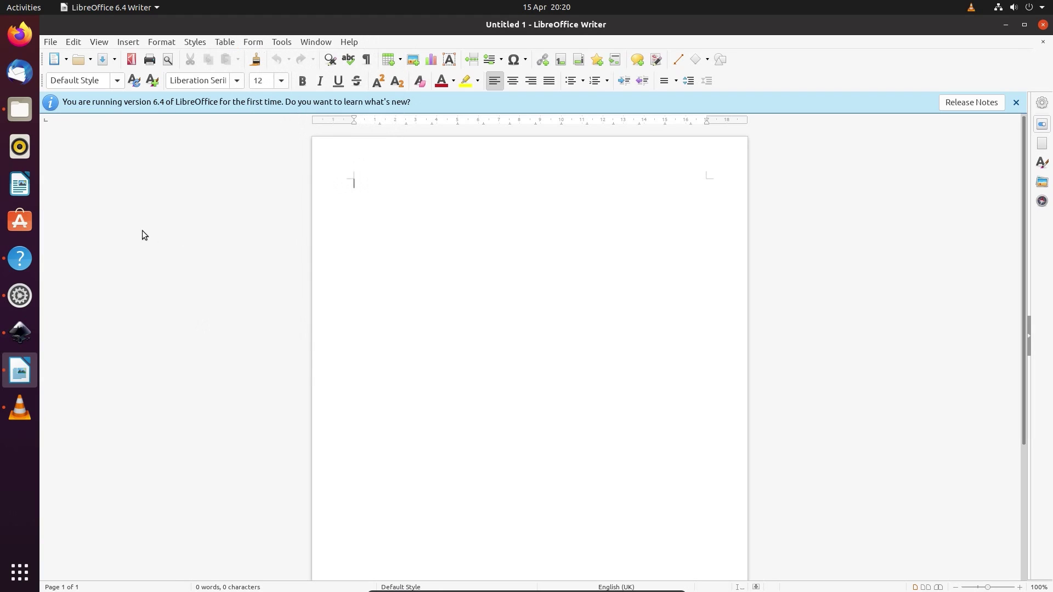
- Launch VLC media player, browse its Media, Playback and View menus, then close it
left_click(20, 408)
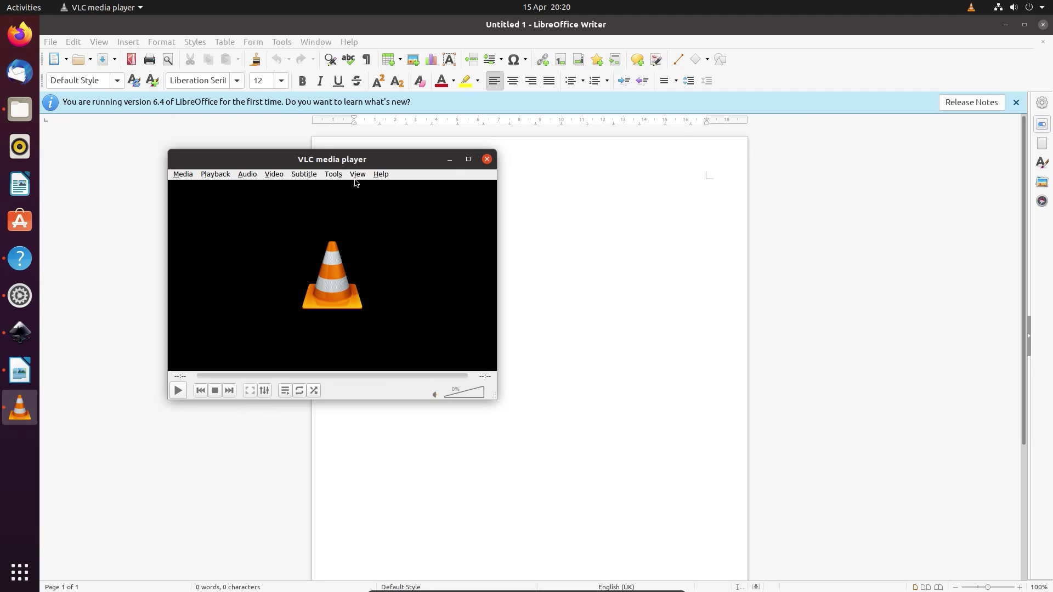
left_click(187, 175)
mouse_move(203, 177)
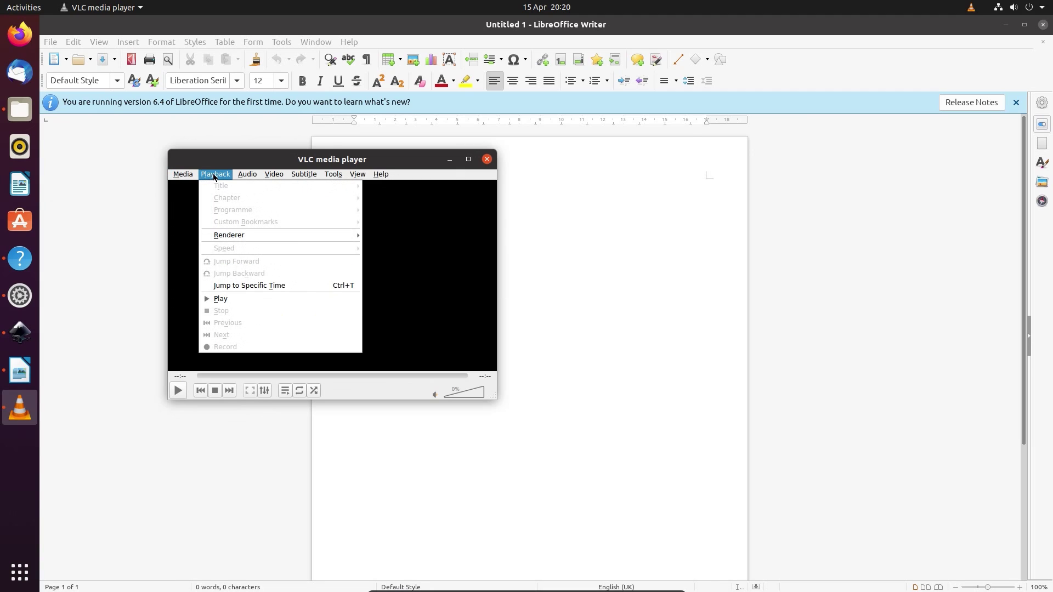
mouse_move(359, 174)
left_click(486, 159)
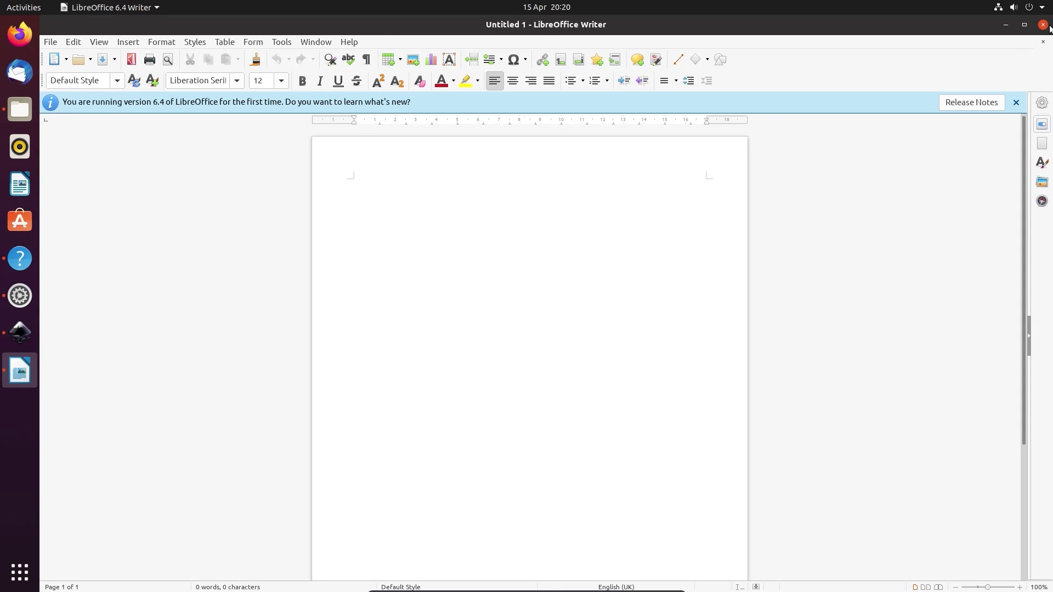
- Turn Do Not Disturb on and back off from the calendar and notifications panel
left_click(542, 8)
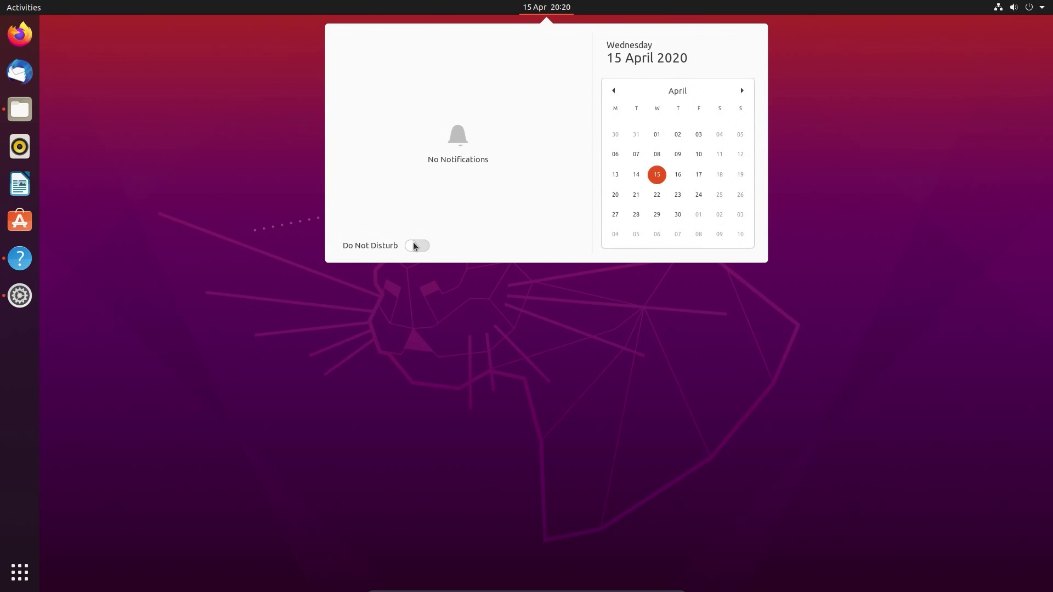
left_click(414, 245)
left_click(414, 249)
left_click(306, 262)
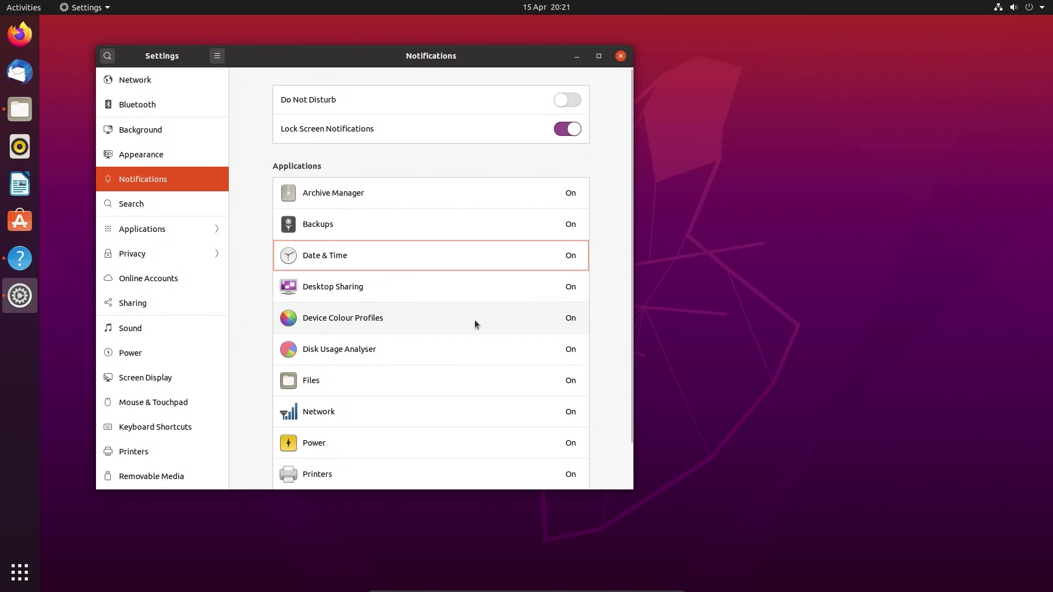
- Open the Files notification settings in Settings > Notifications
scroll(475, 323, "down", 2)
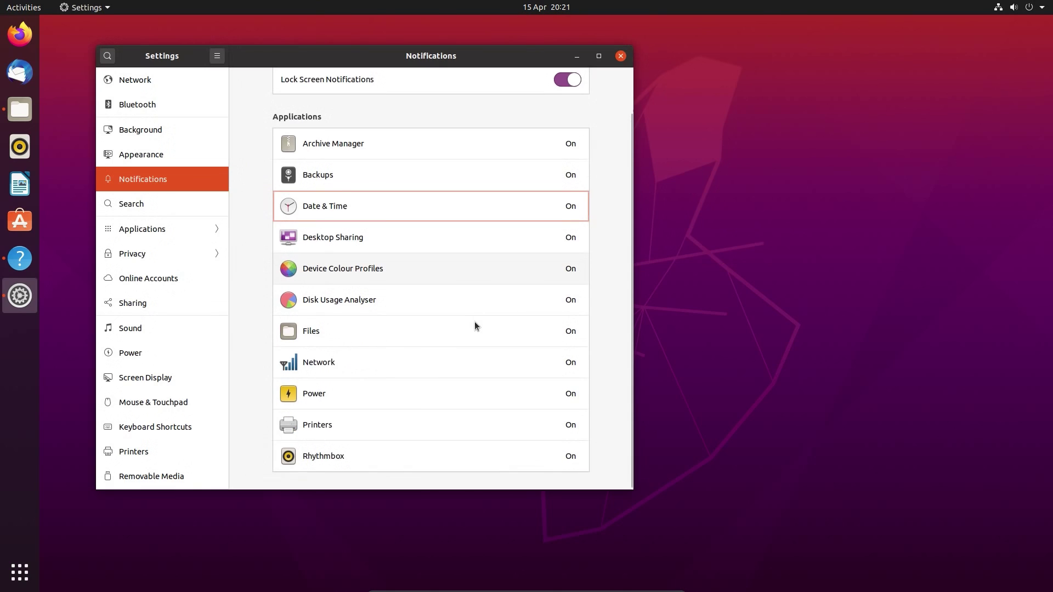
left_click(477, 329)
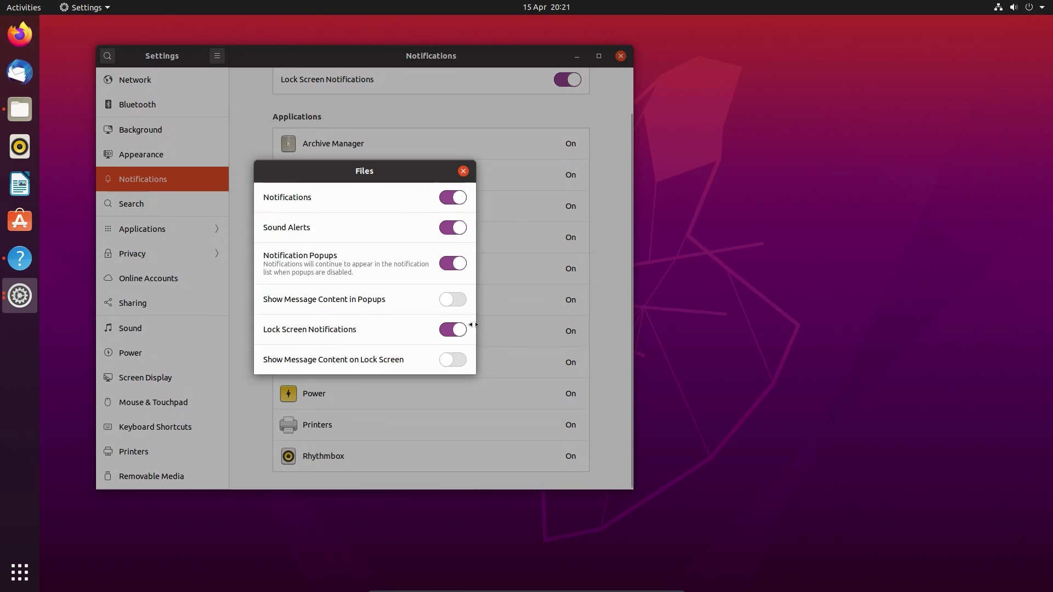
left_click(464, 171)
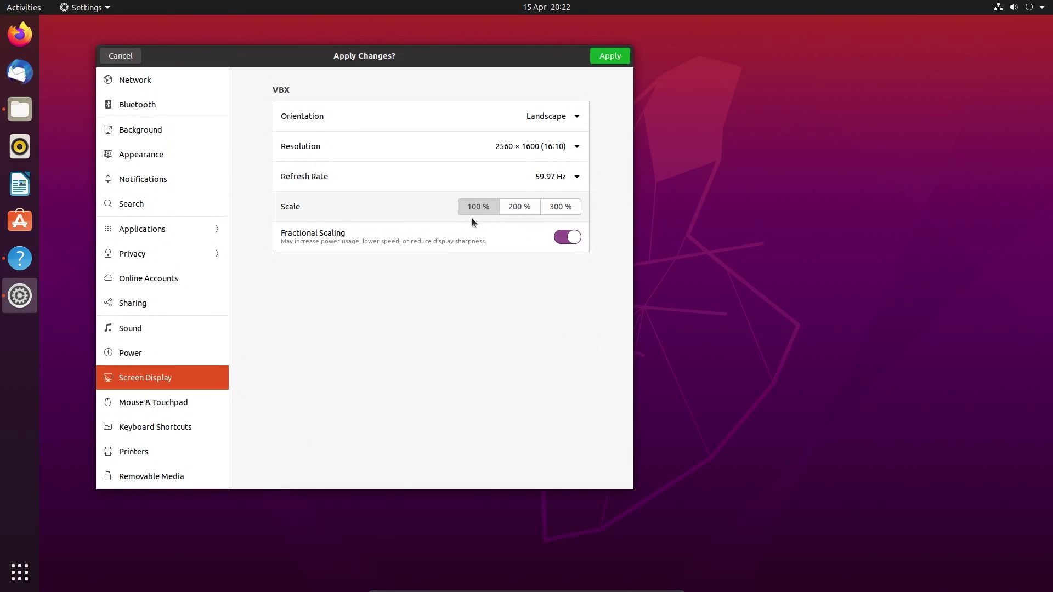
- Try display scales of 200 % and 300 %, then return to 100 %
left_click(513, 206)
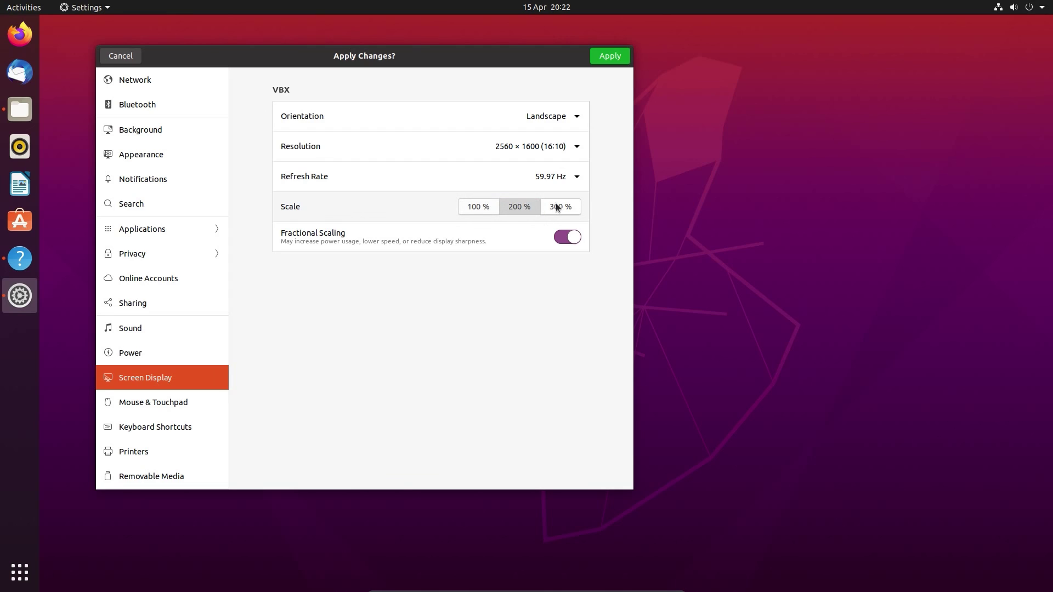
left_click(557, 206)
left_click(476, 206)
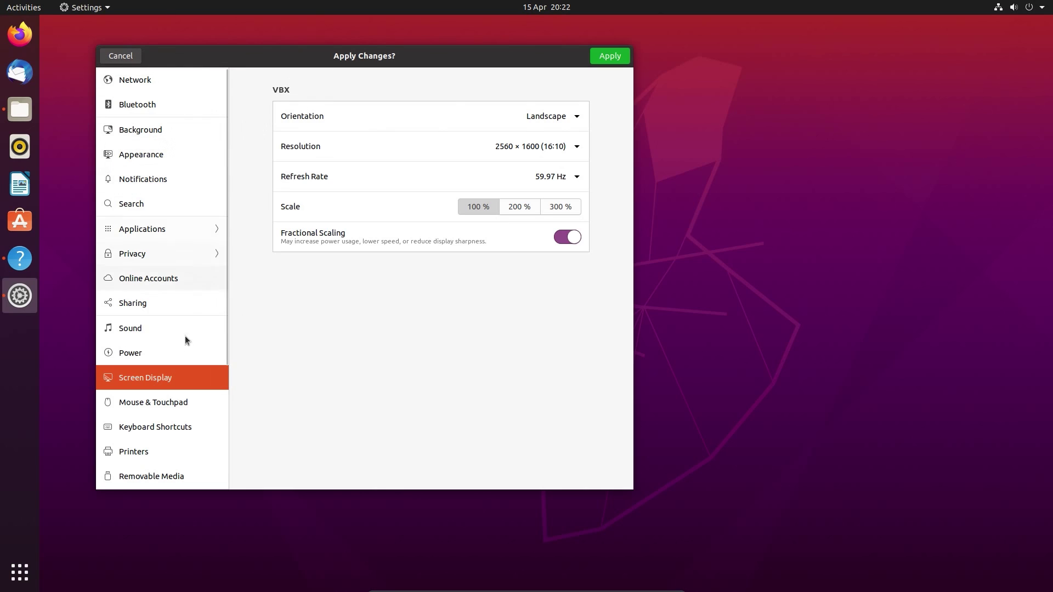
- Close Settings and launch Synaptic Package Manager by searching 'sy' in the applications overview
left_click(171, 359)
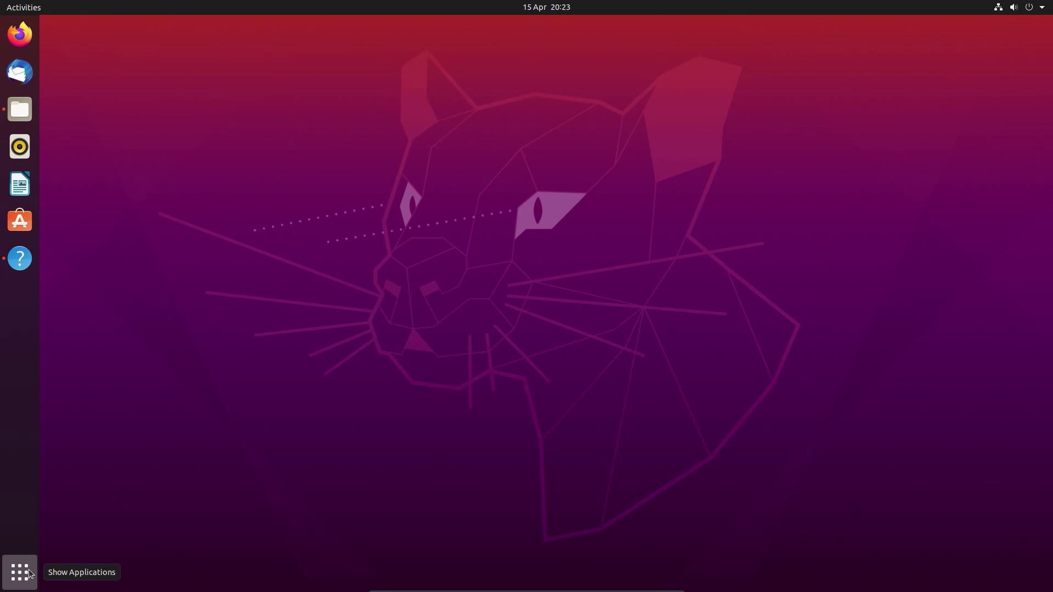
left_click(20, 572)
type("sy")
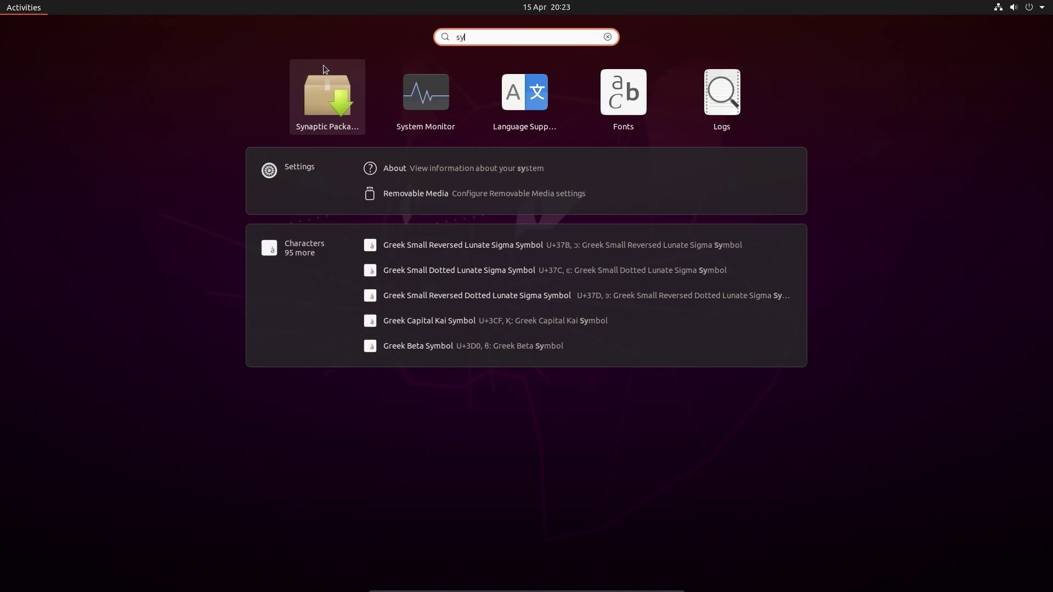
left_click(350, 88)
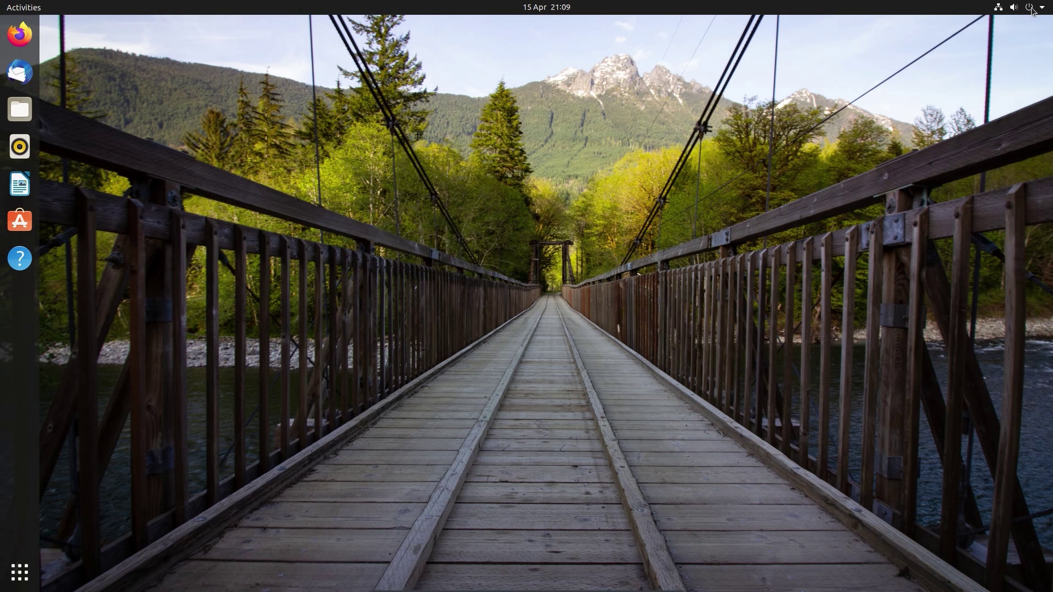
- Lock the screen from the system menu after expanding the Power Off / Log Out choices
left_click(1033, 8)
left_click(990, 125)
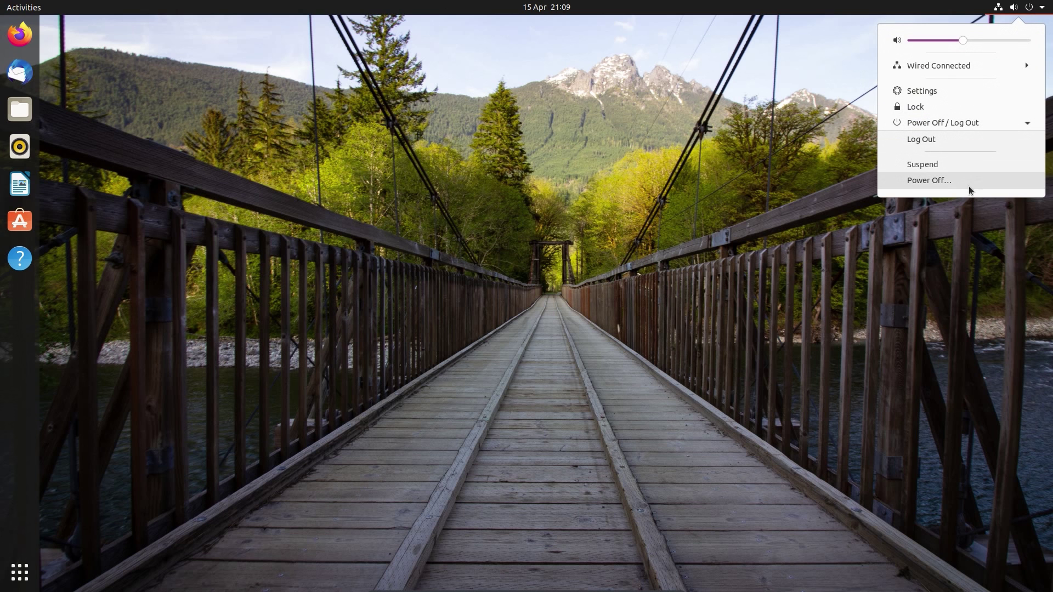
left_click(956, 106)
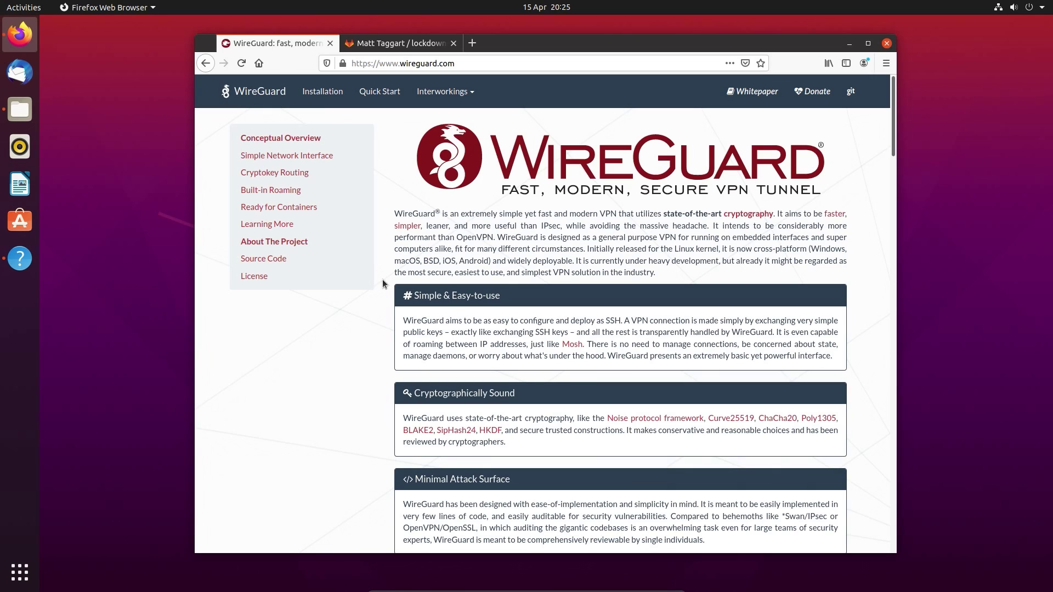
- Scroll the WireGuard page, read the GitLab lockdown README in the other tab, then switch back
scroll(383, 282, "down", 3)
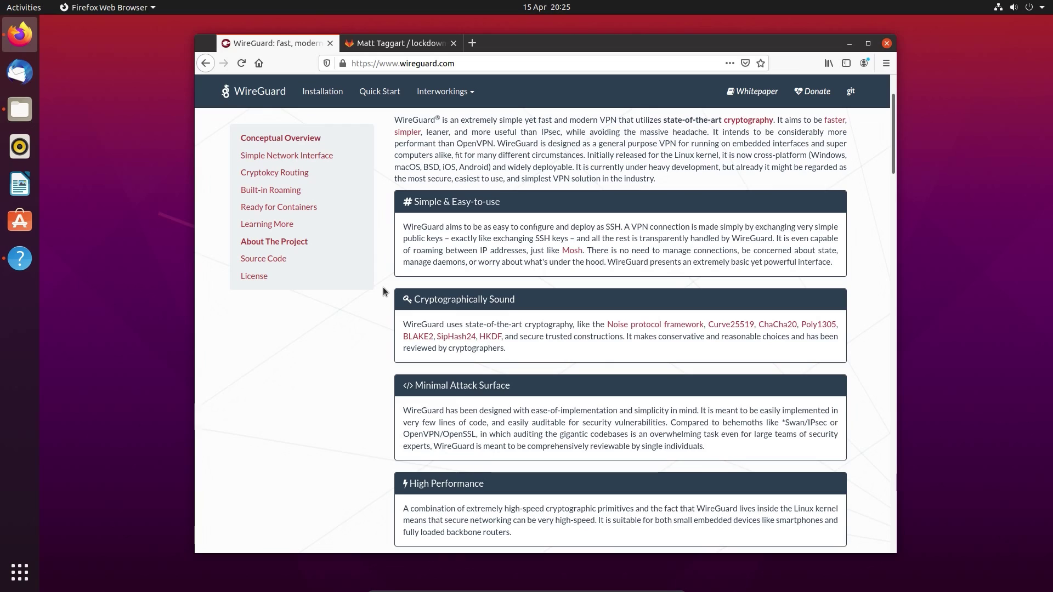
key("ctrl+Tab")
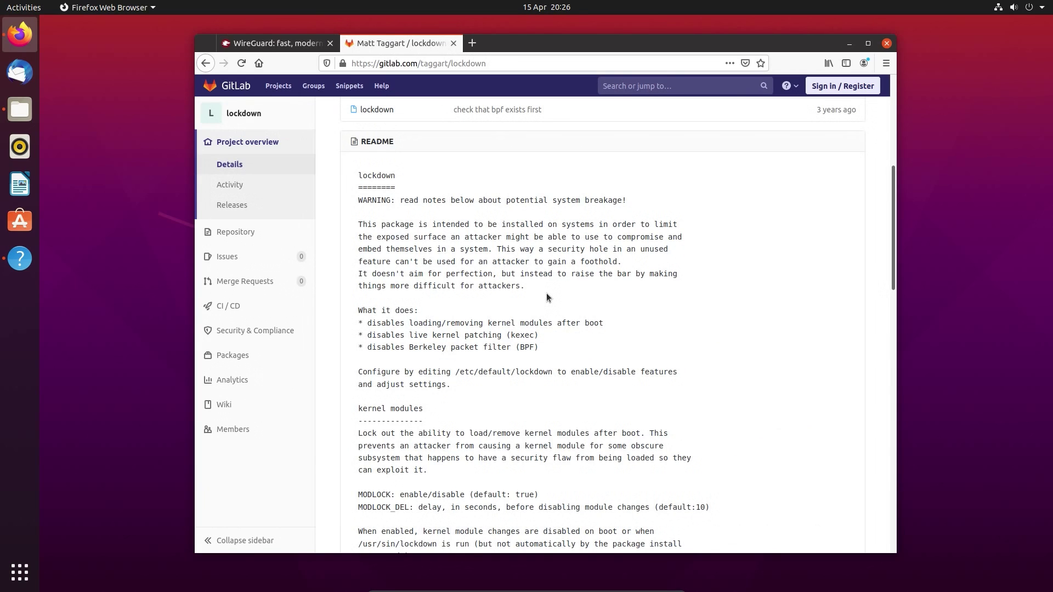
scroll(546, 293, "up", 1)
scroll(547, 292, "down", 5)
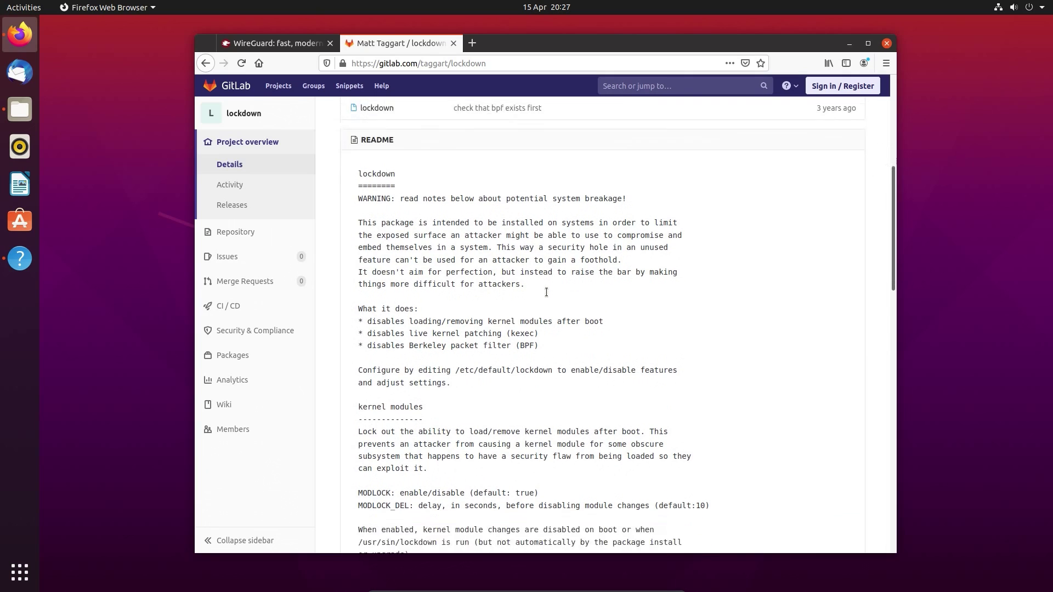
scroll(546, 296, "down", 9)
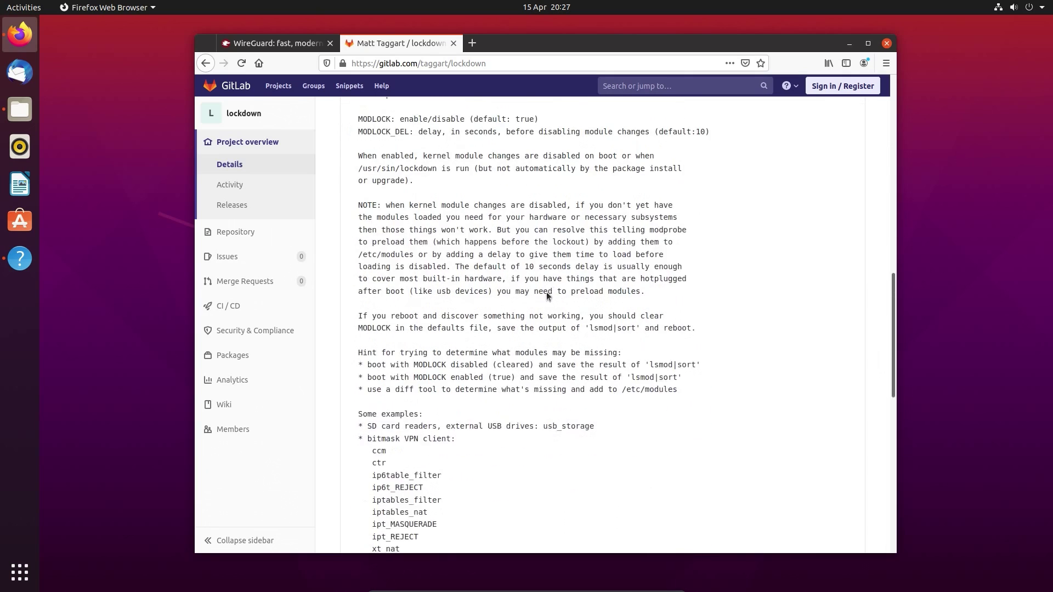
key("ctrl+Tab")
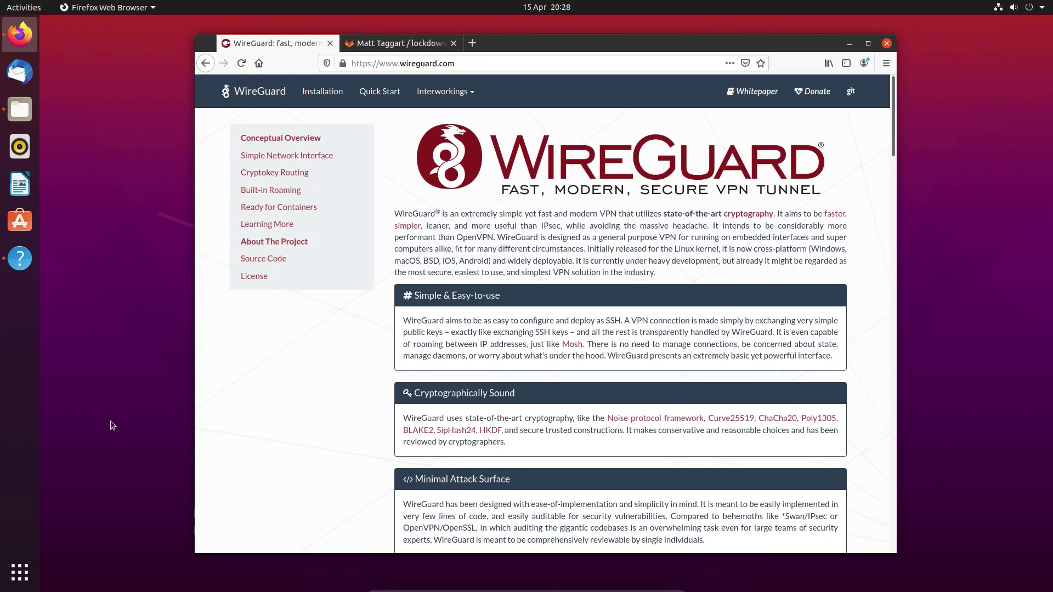
- Open Livepatch settings, close Software & Updates, then show page 2 of the applications overview
left_click(30, 571)
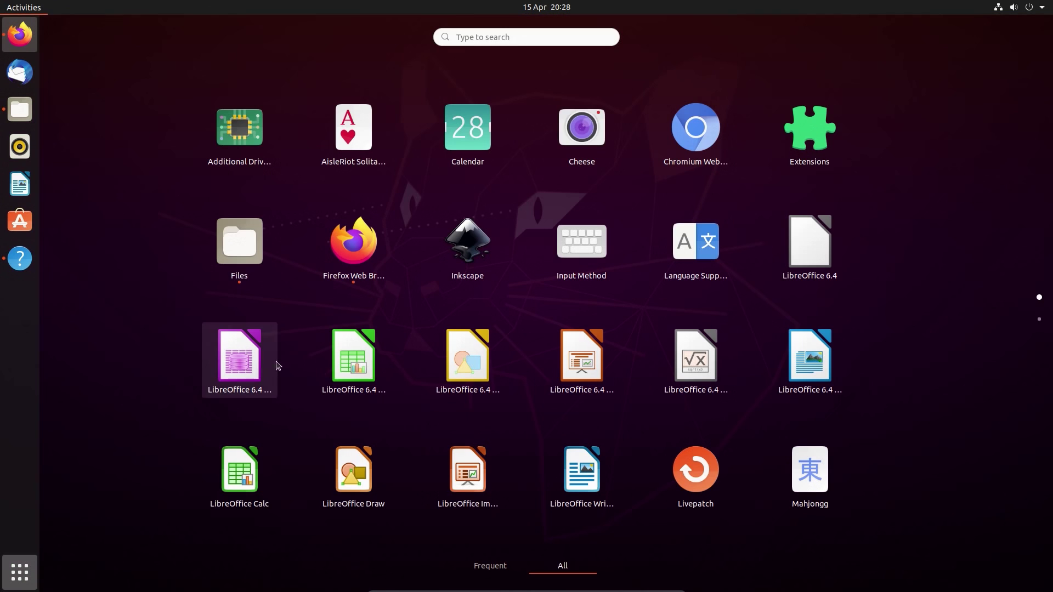
left_click(685, 460)
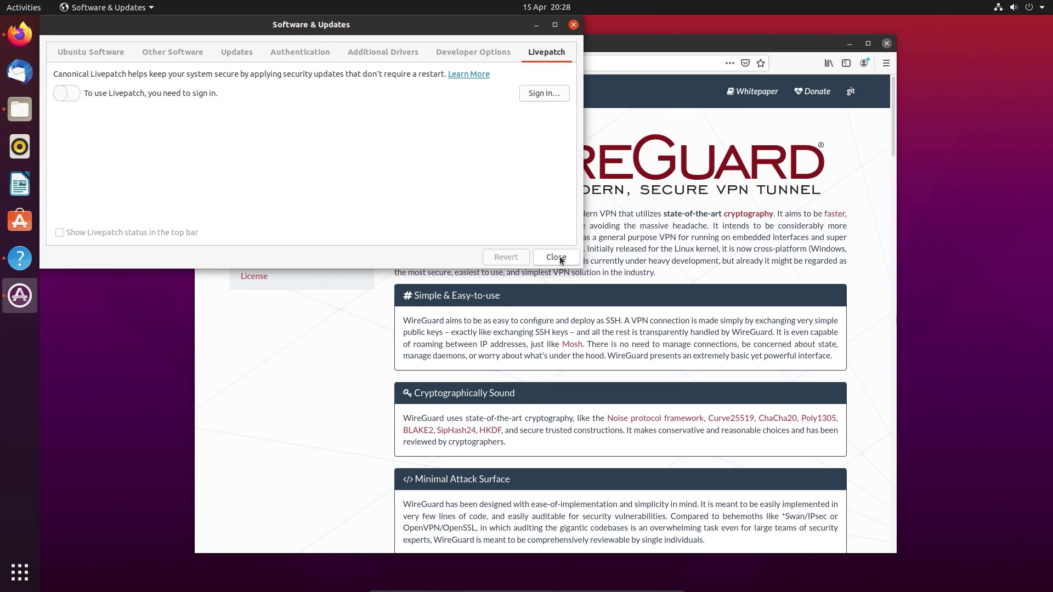
left_click(557, 257)
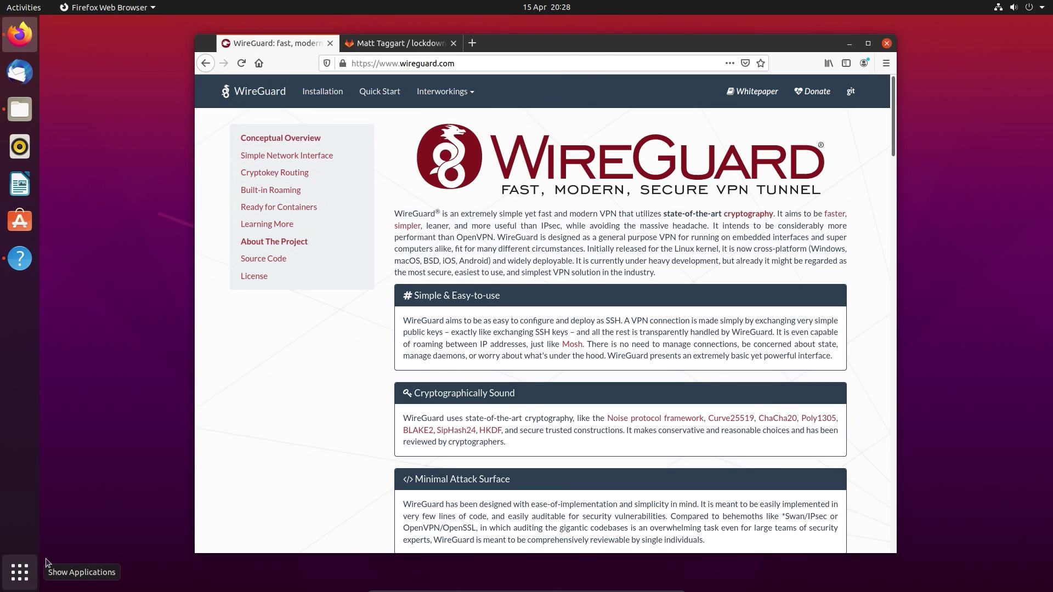
left_click(21, 573)
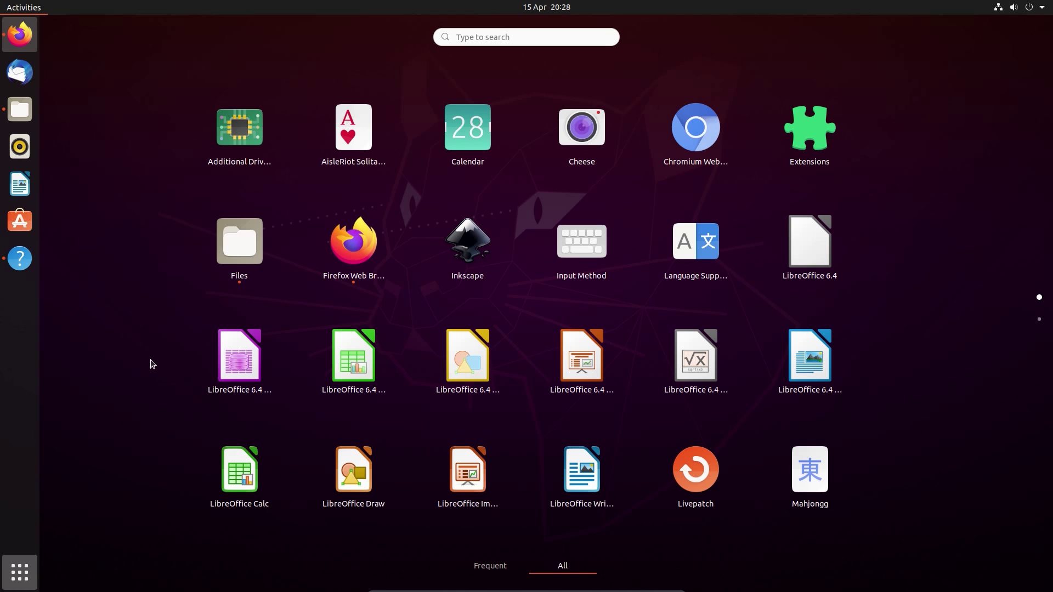
scroll(153, 364, "down", 1)
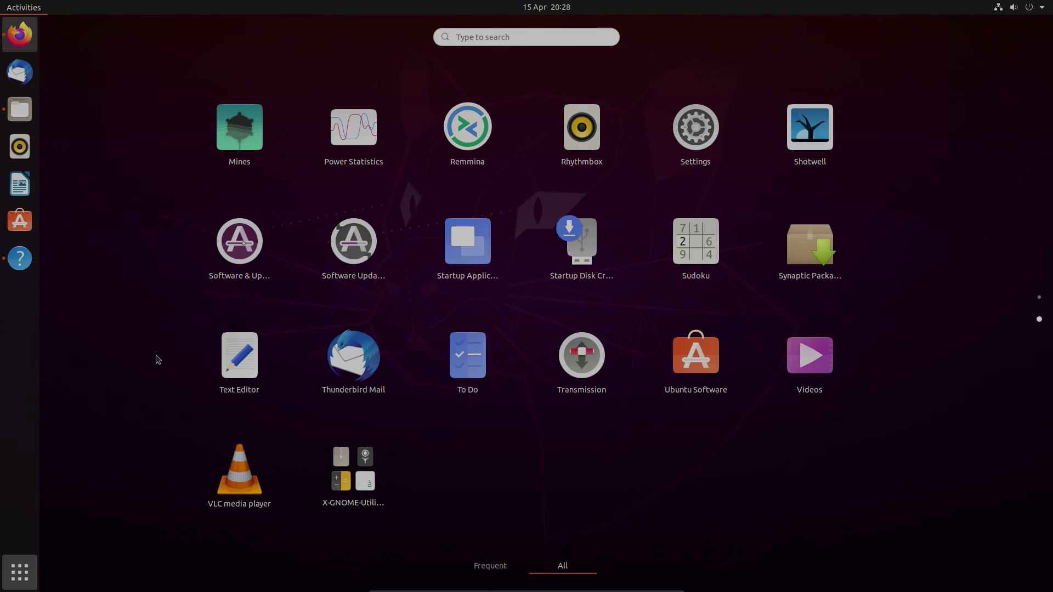